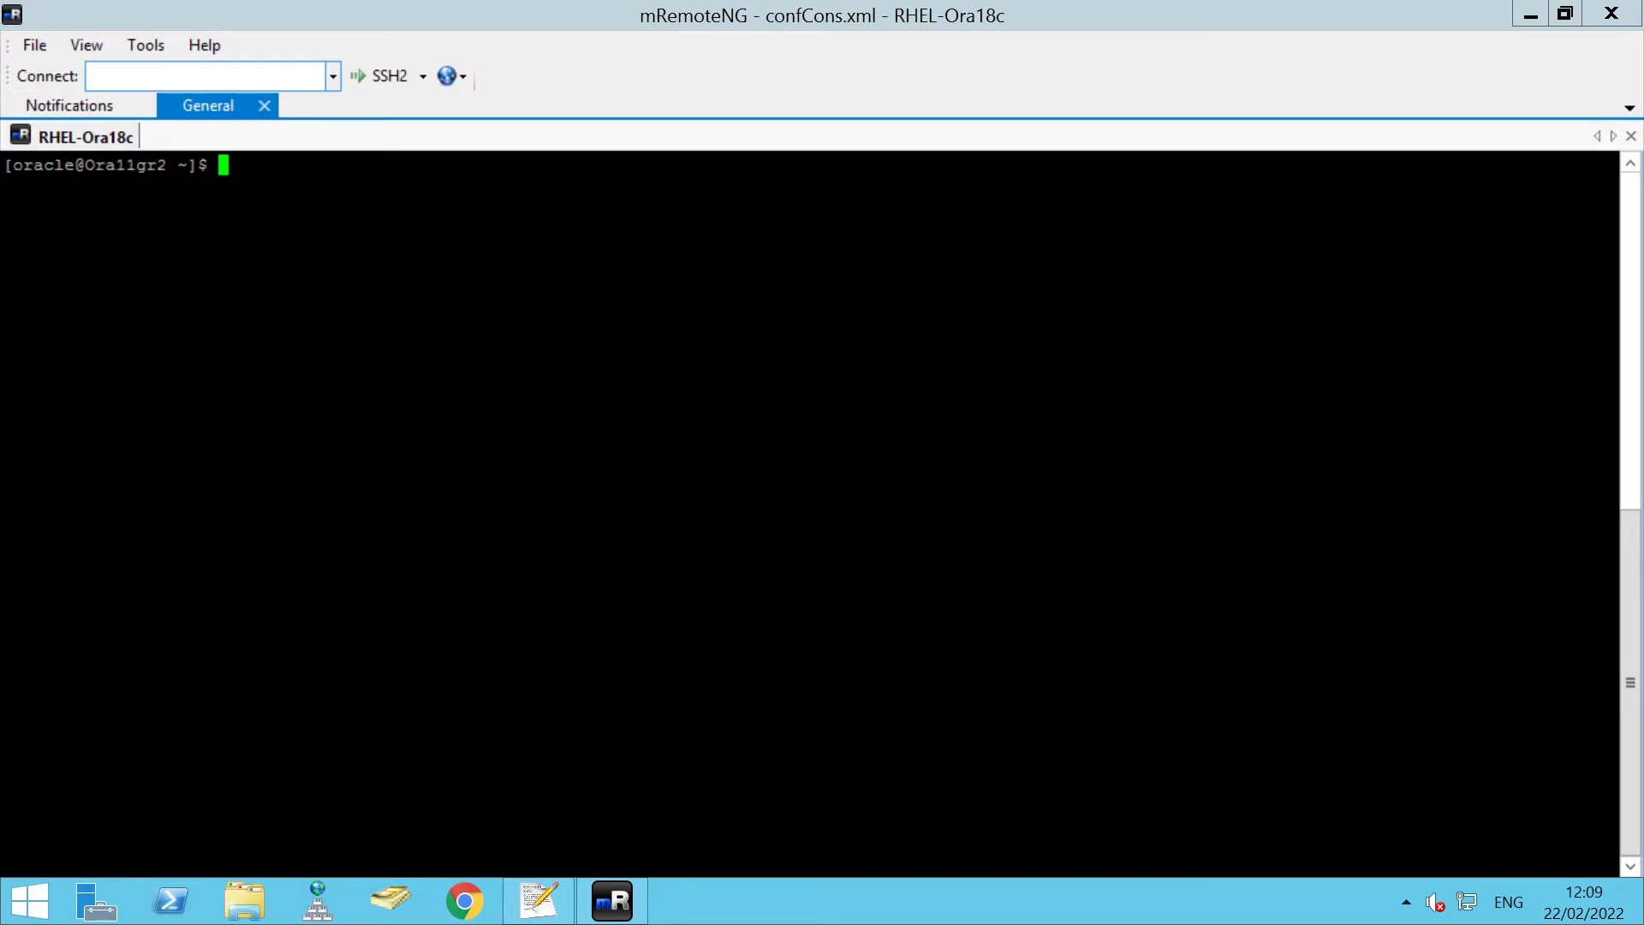
{"action": "type", "text": "sqlplus /nolog"}
Step: Start SQL*Plus with /nolog, connect / as sysbackup via OS authentication, then exit
{"action": "key", "text": "Return"}
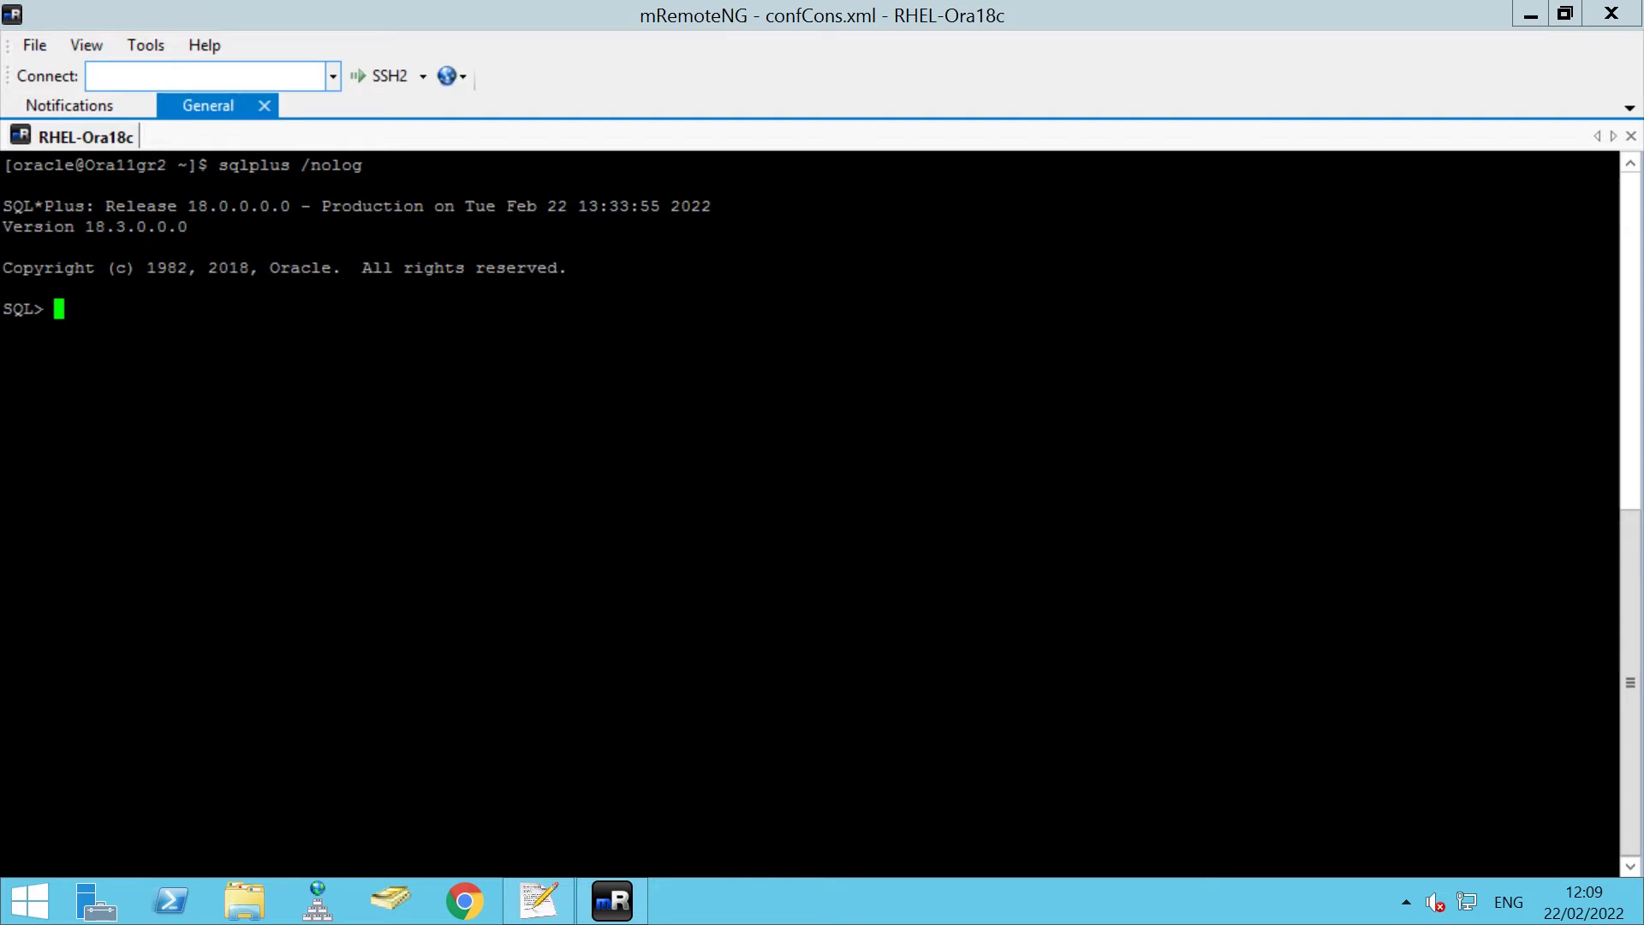
{"action": "type", "text": "connect / as sysbackup"}
{"action": "key", "text": "Return"}
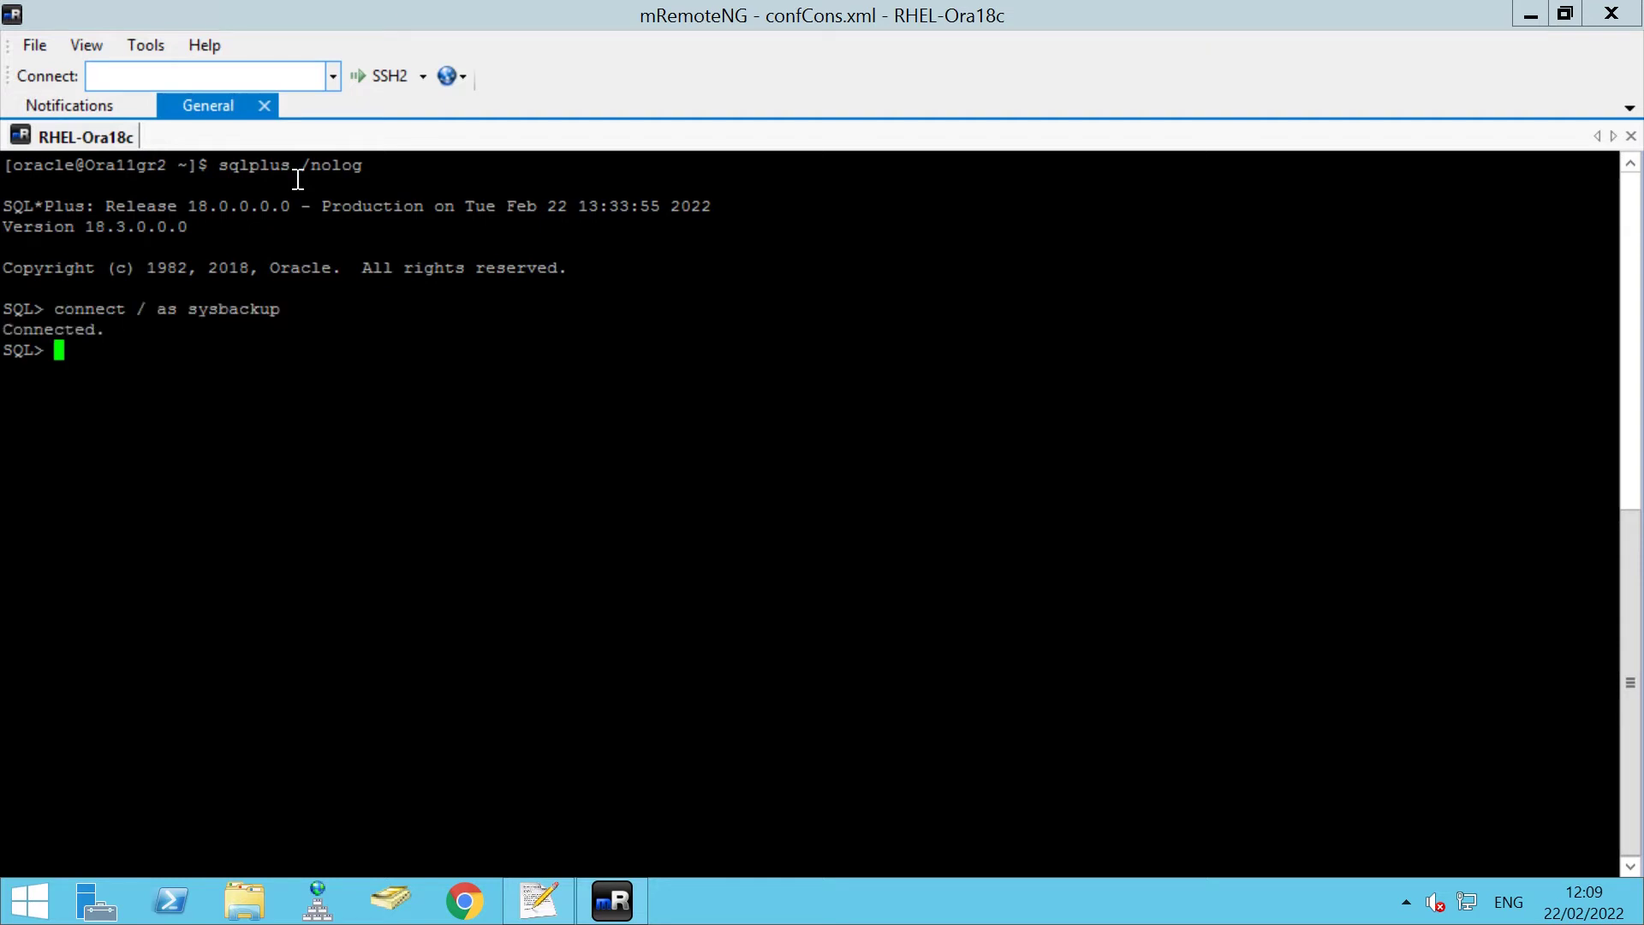
{"action": "type", "text": "exit"}
{"action": "key", "text": "Return"}
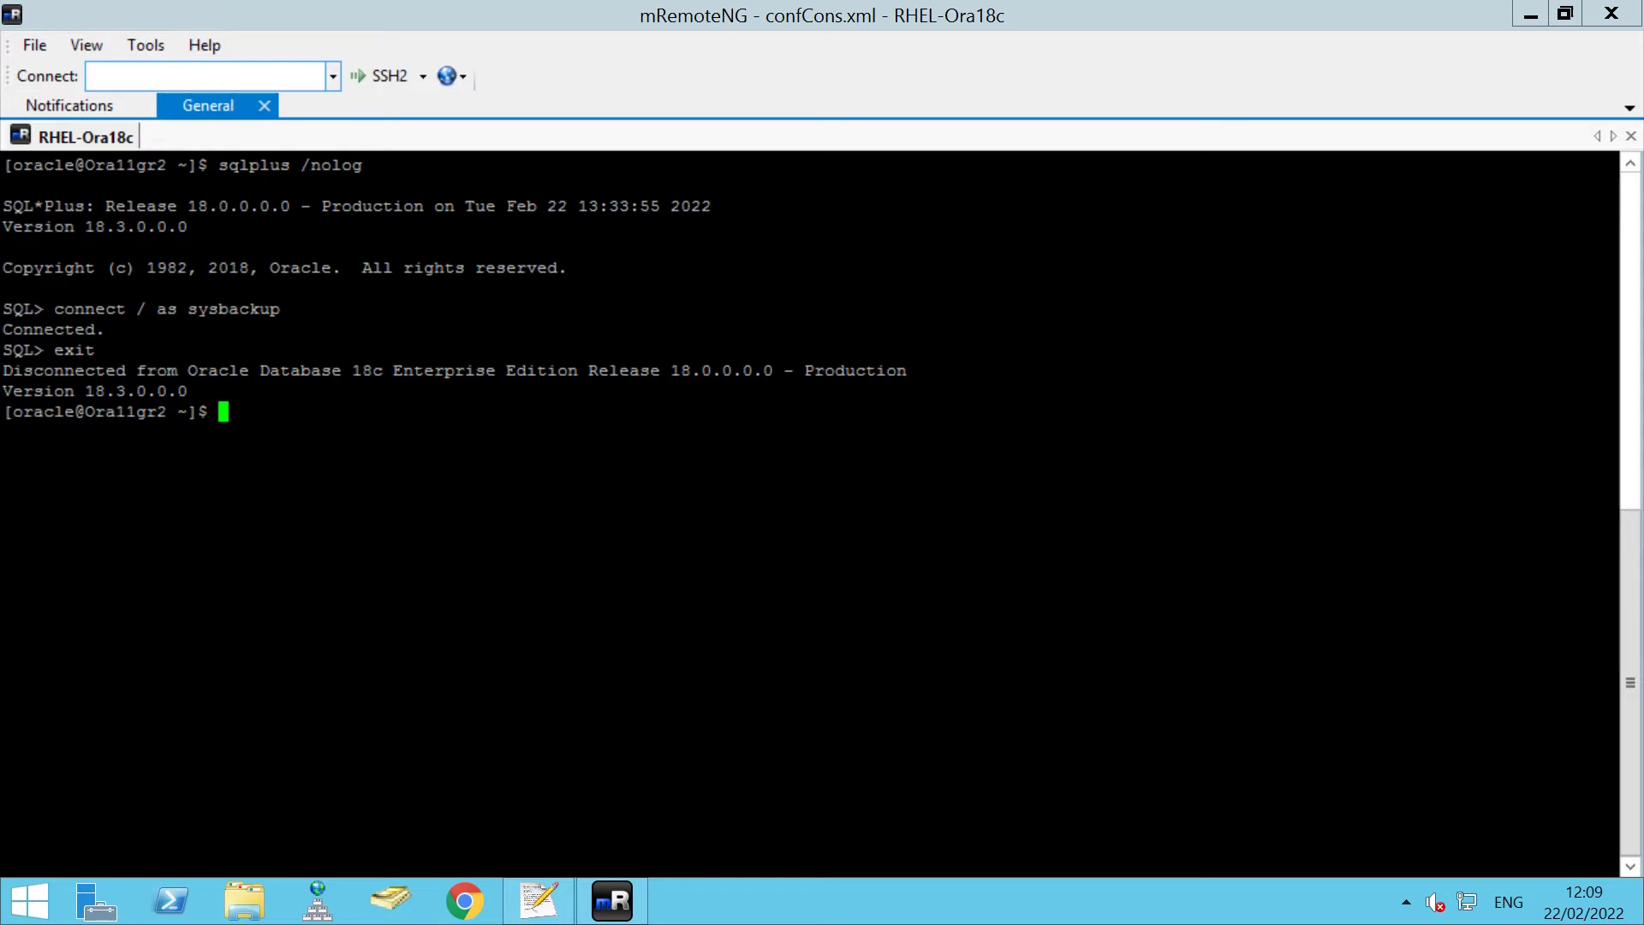
{"action": "type", "text": "cd /home/oracle/opt/dpssaps"}
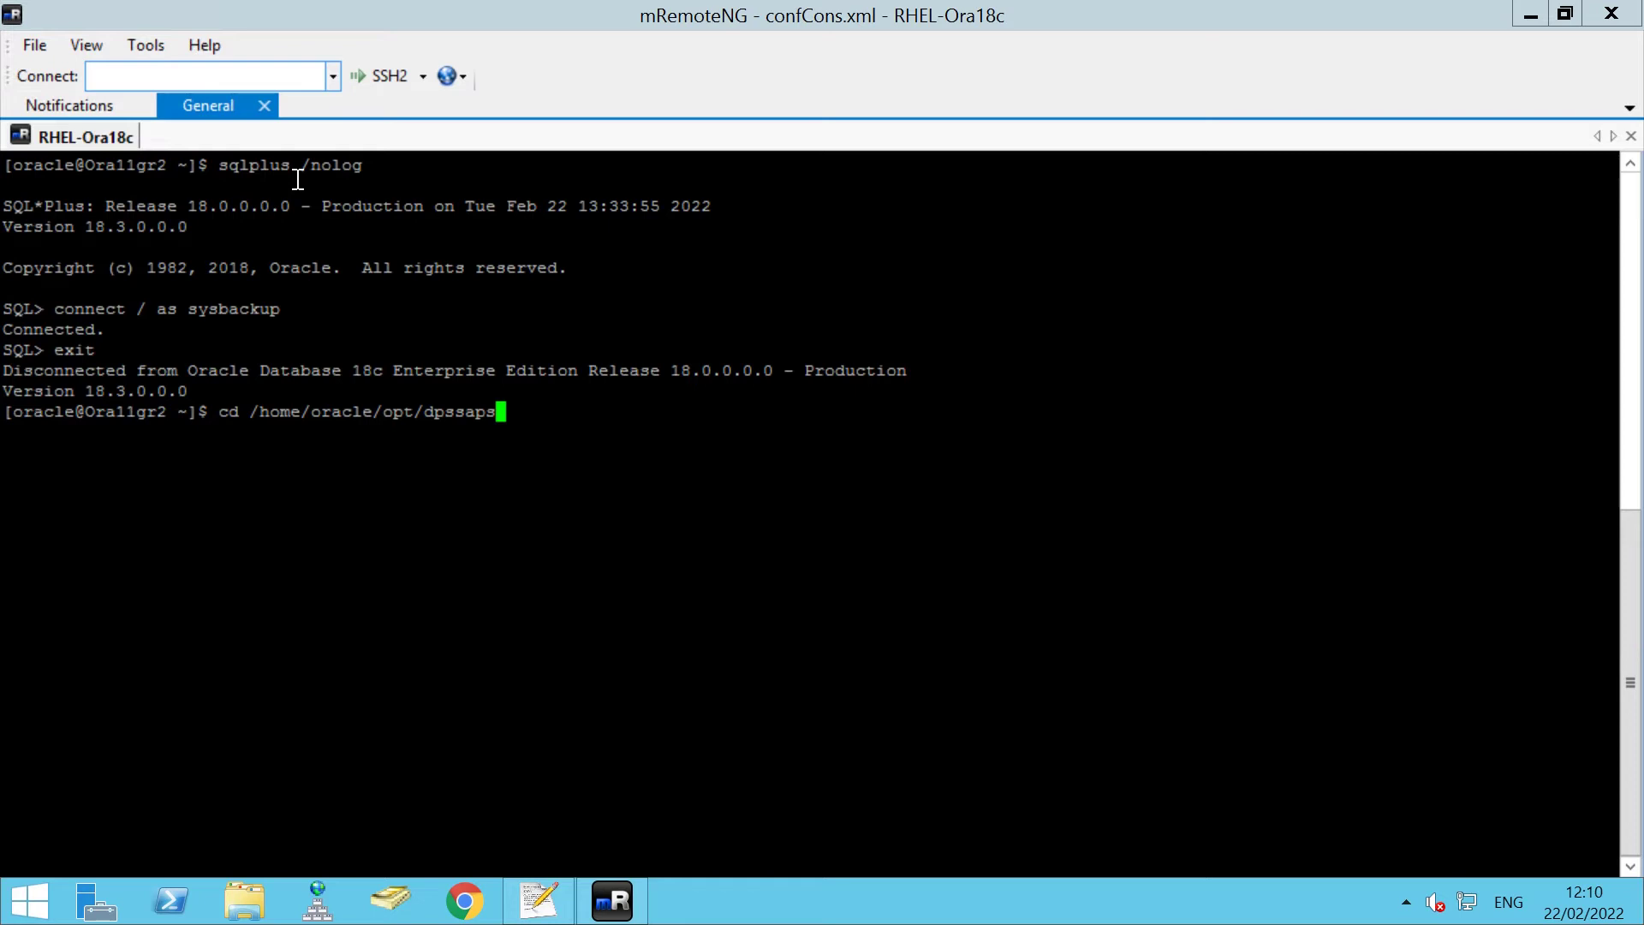
Step: In /home/oracle/opt/dpsapps/rmanagent/config, list the files and print rman_agent.cfg to check ORACLE_OS_USER
{"action": "key", "text": "Return"}
{"action": "type", "text": "cd rmanagent"}
{"action": "key", "text": "Return"}
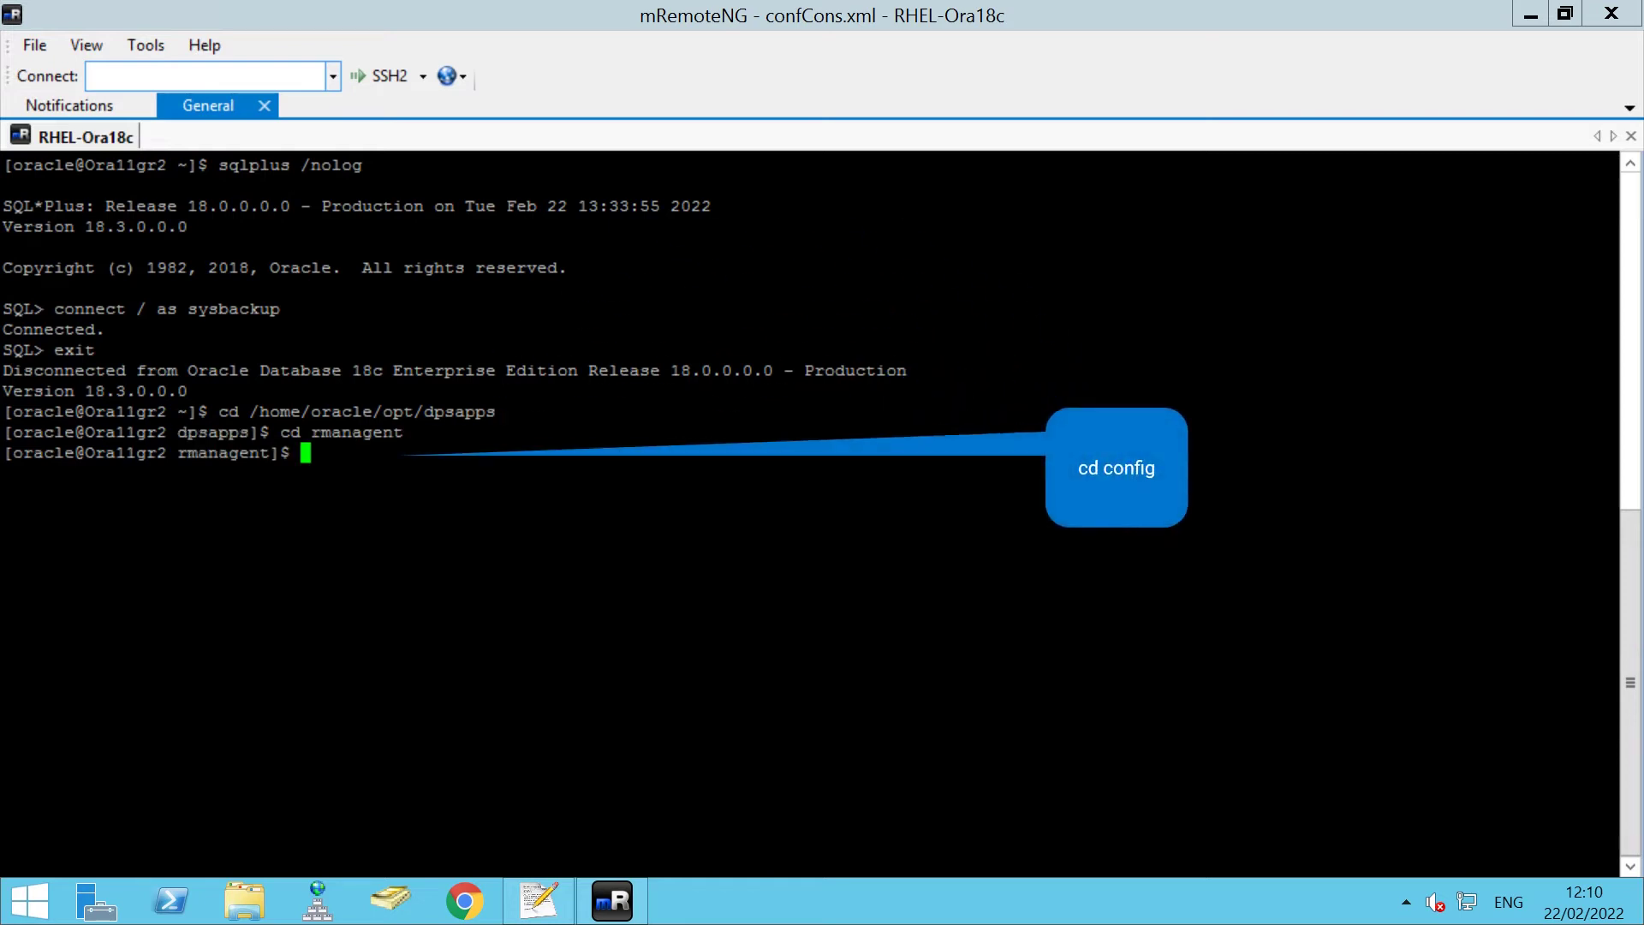
{"action": "type", "text": "cd config"}
{"action": "key", "text": "Return"}
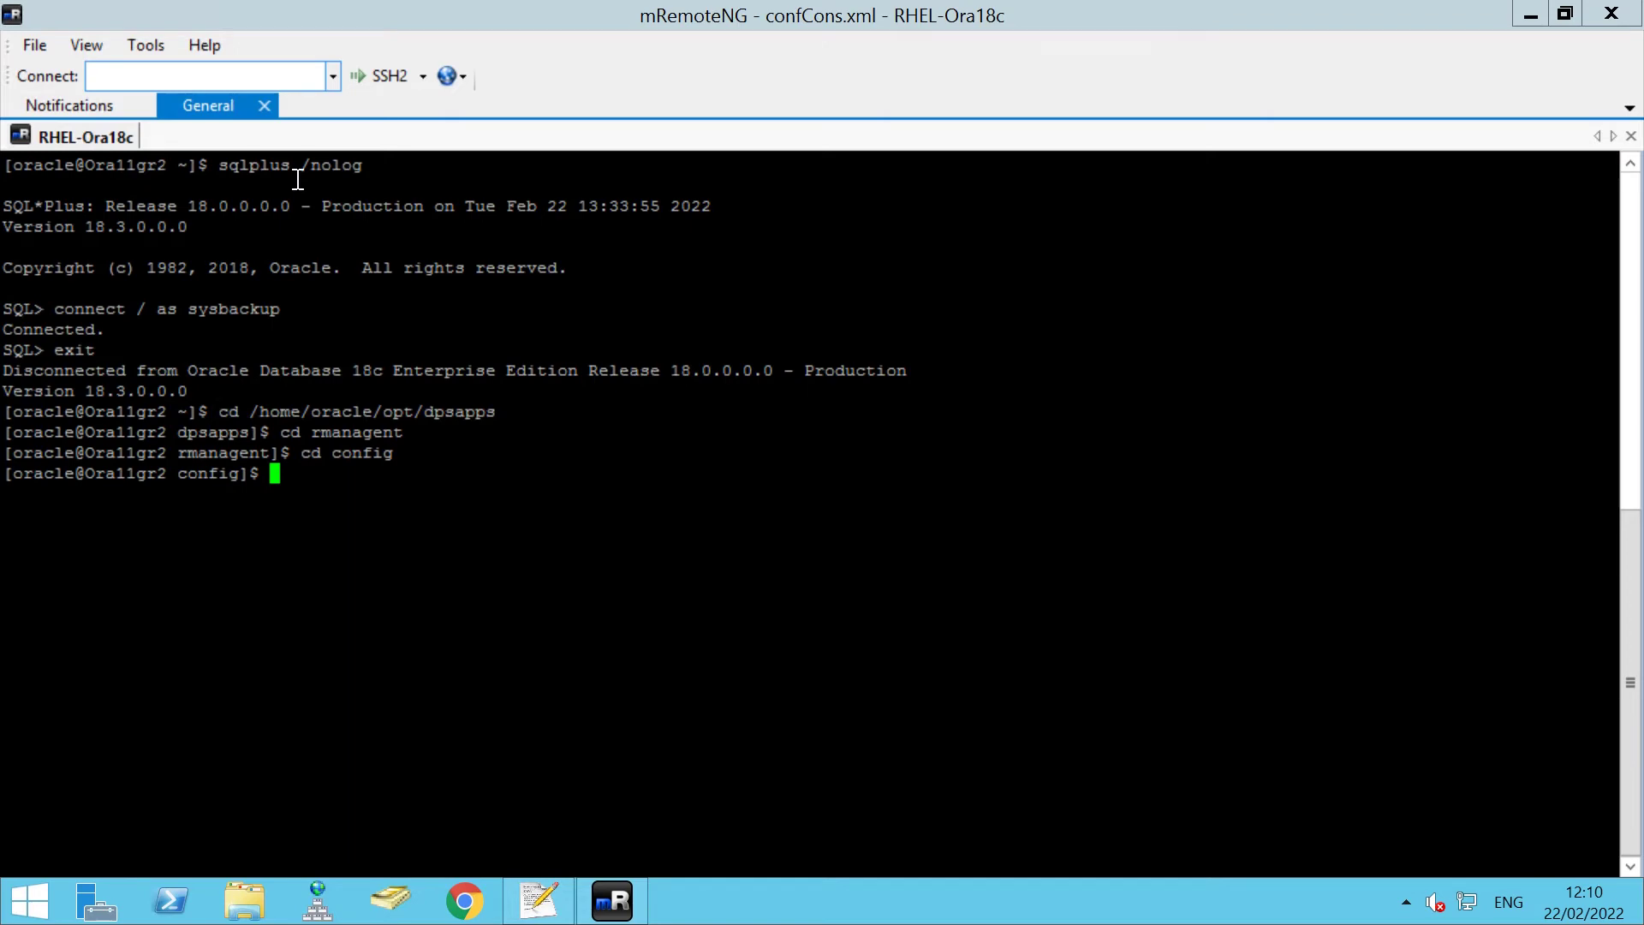
{"action": "type", "text": "ll"}
{"action": "key", "text": "Return"}
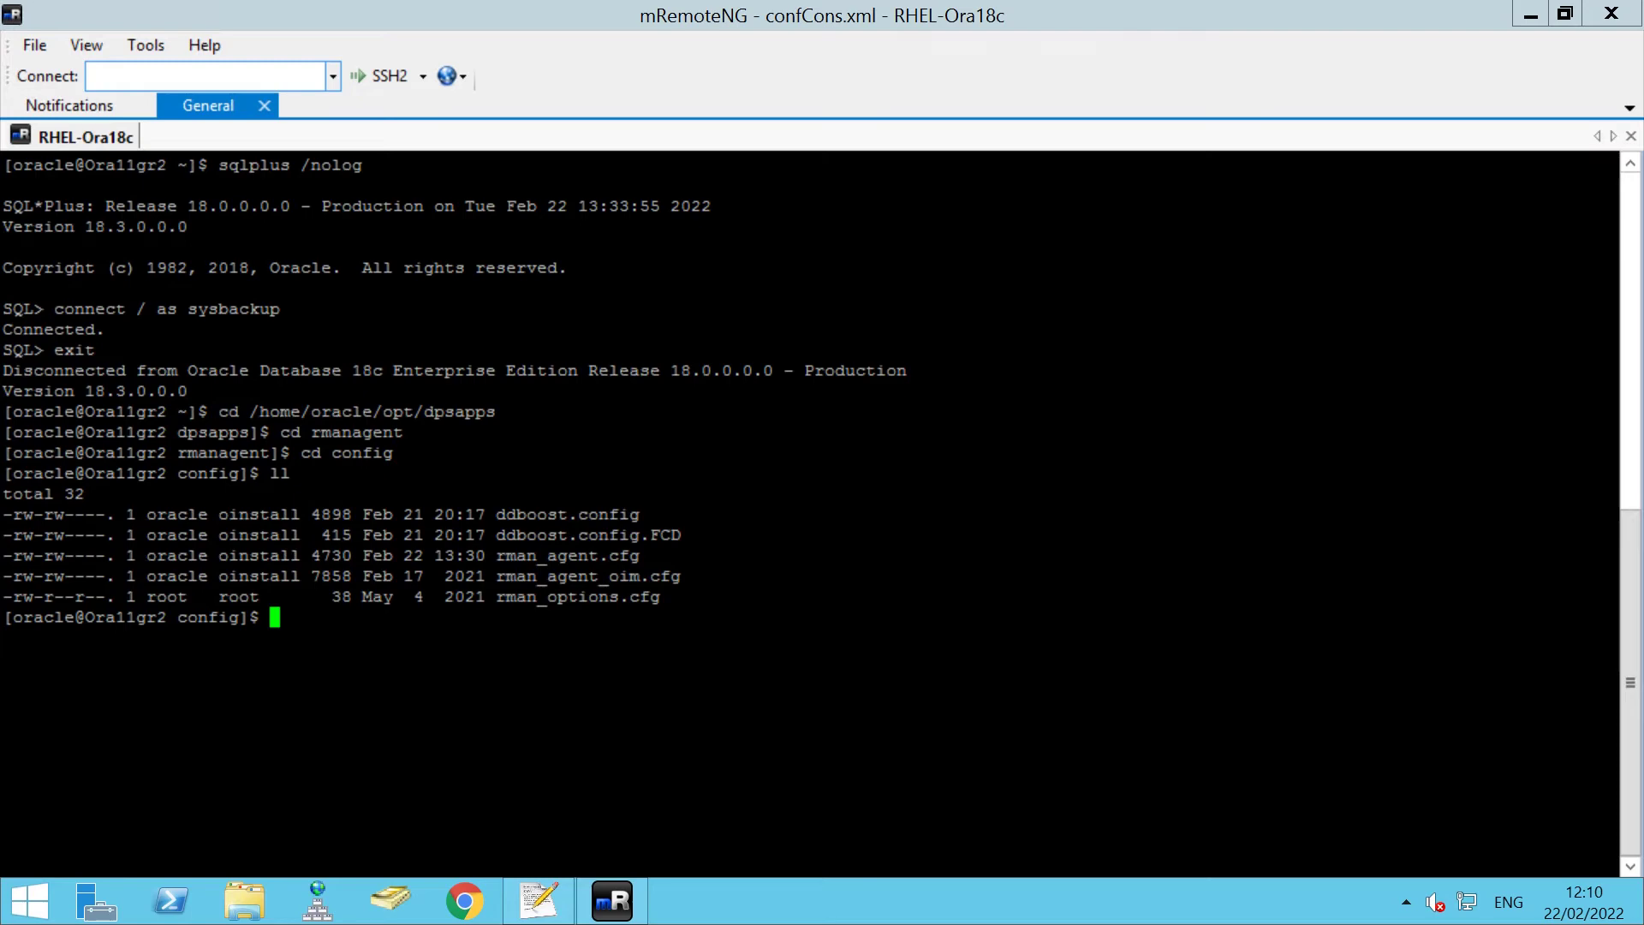
{"action": "type", "text": "cat"}
{"action": "double_click", "coordinate": [554, 557]}
{"action": "right_click", "coordinate": [553, 555]}
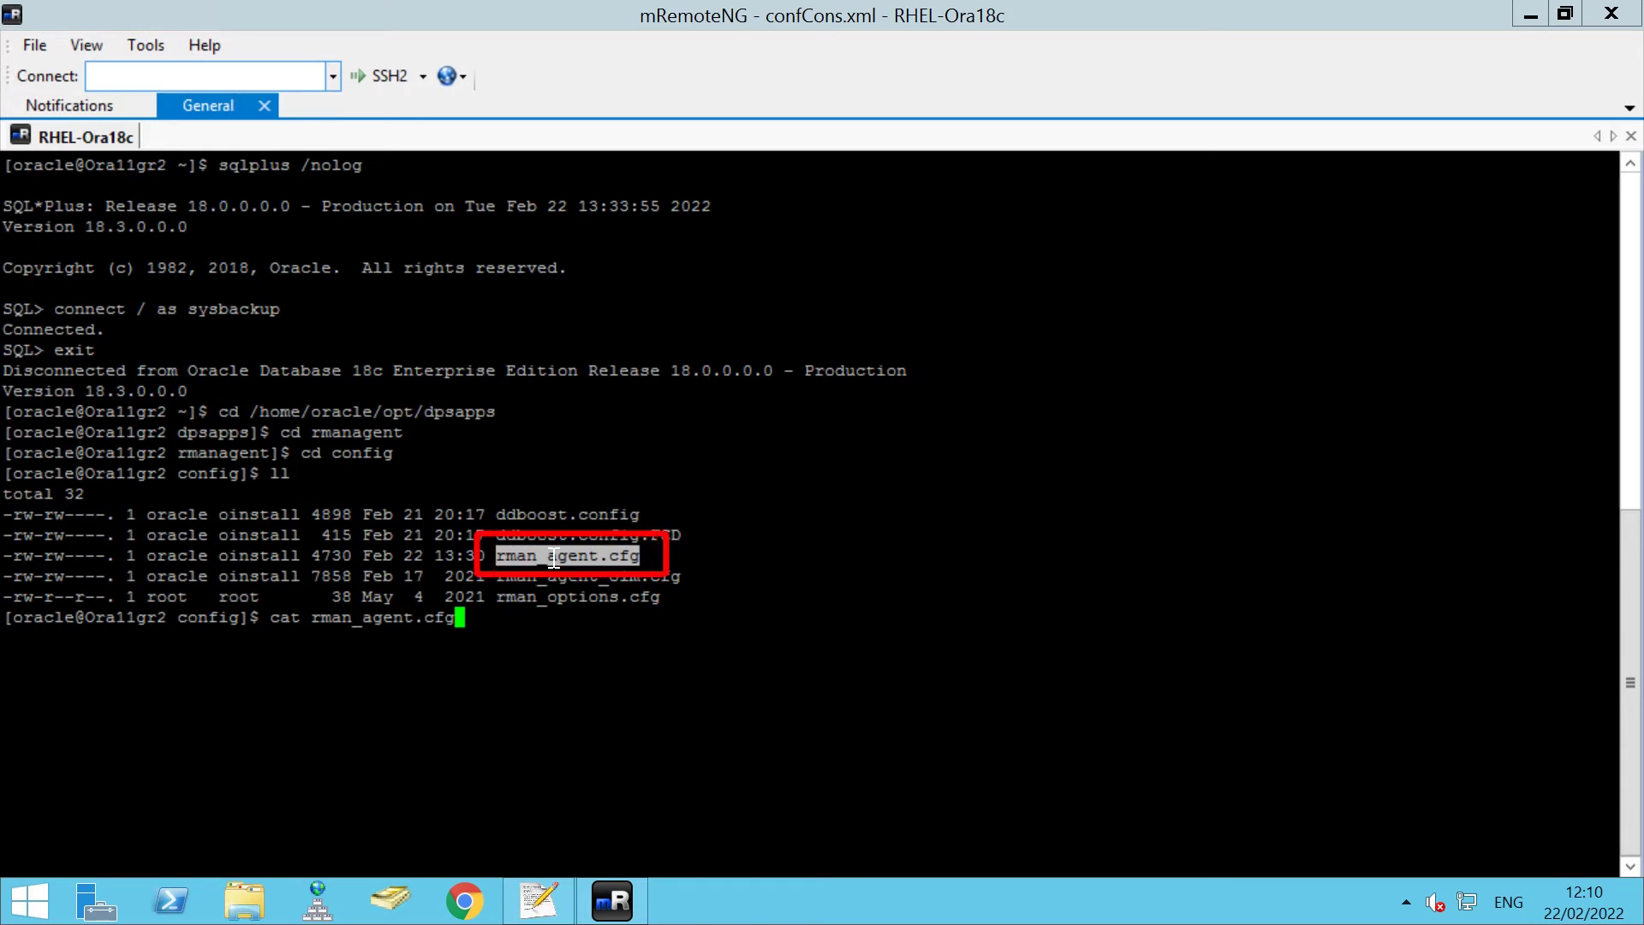
{"action": "key", "text": "Return"}
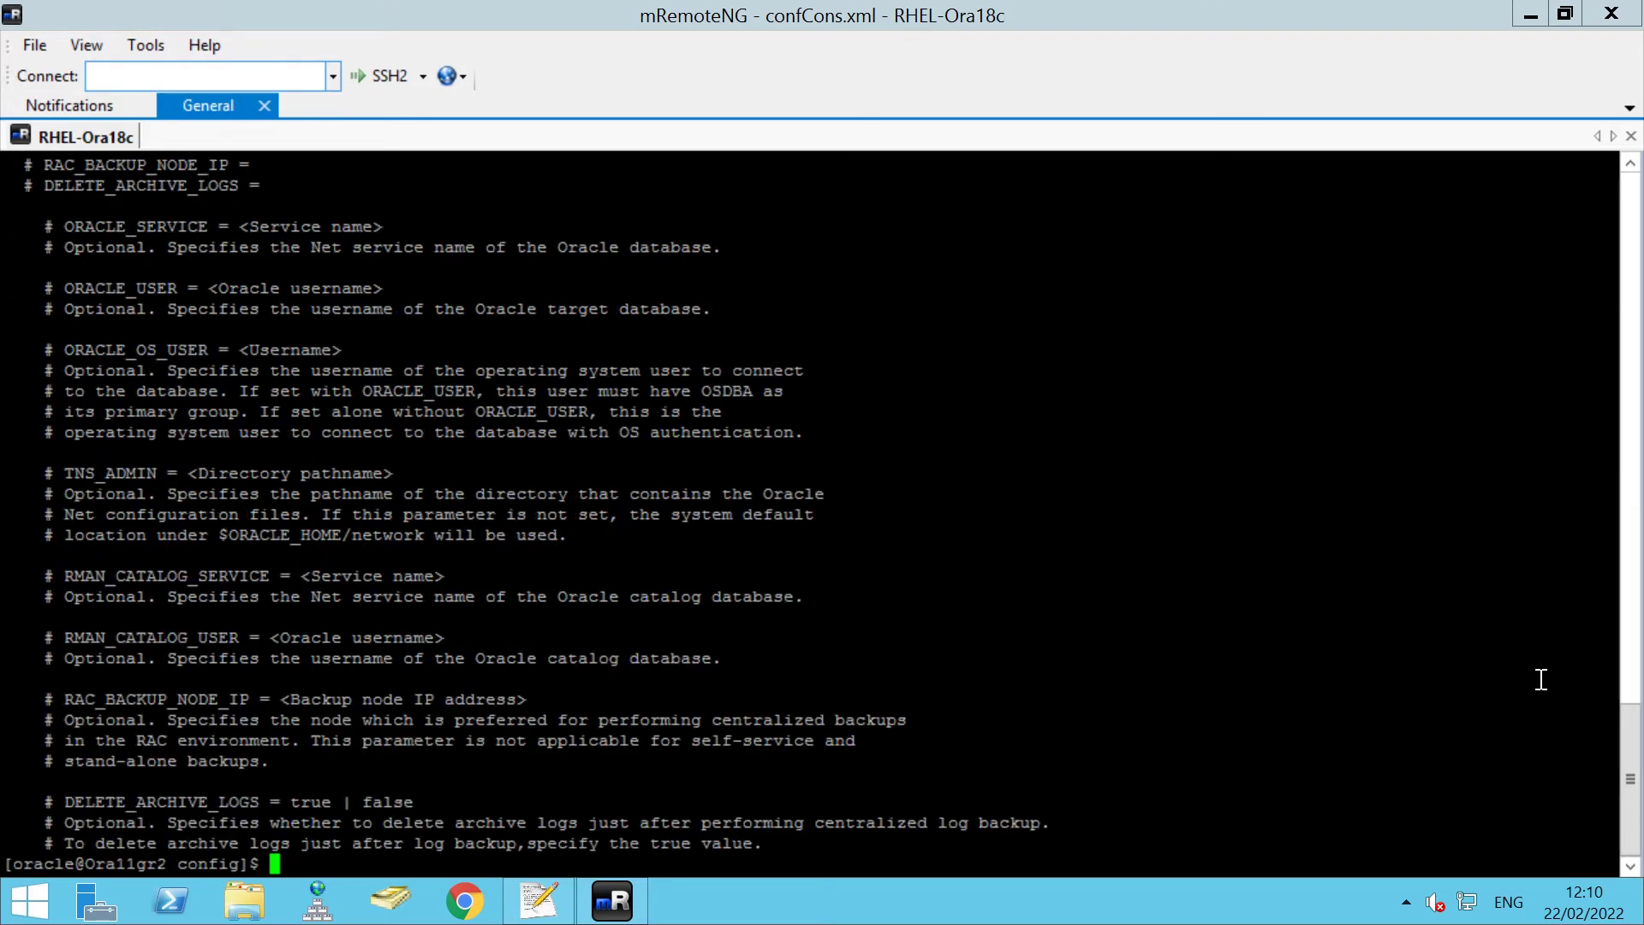
{"action": "left_click_drag", "start_coordinate": [1622, 738], "coordinate": [1623, 681]}
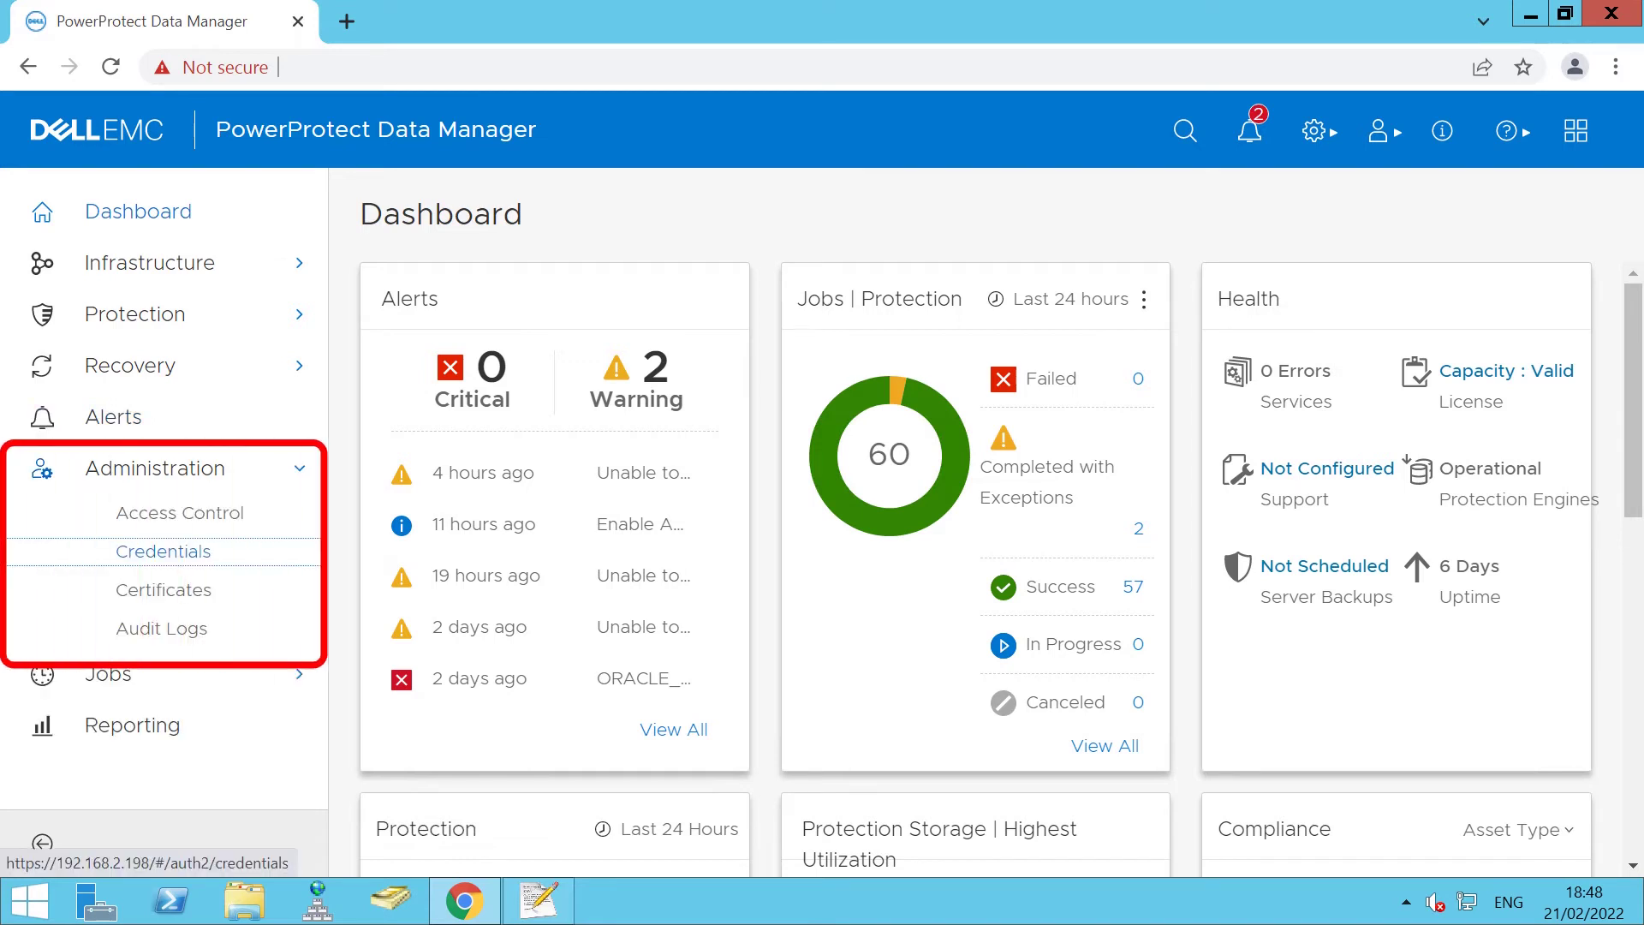
Step: Start a new credential of type OS from Administration > Credentials
{"action": "left_click", "coordinate": [174, 549]}
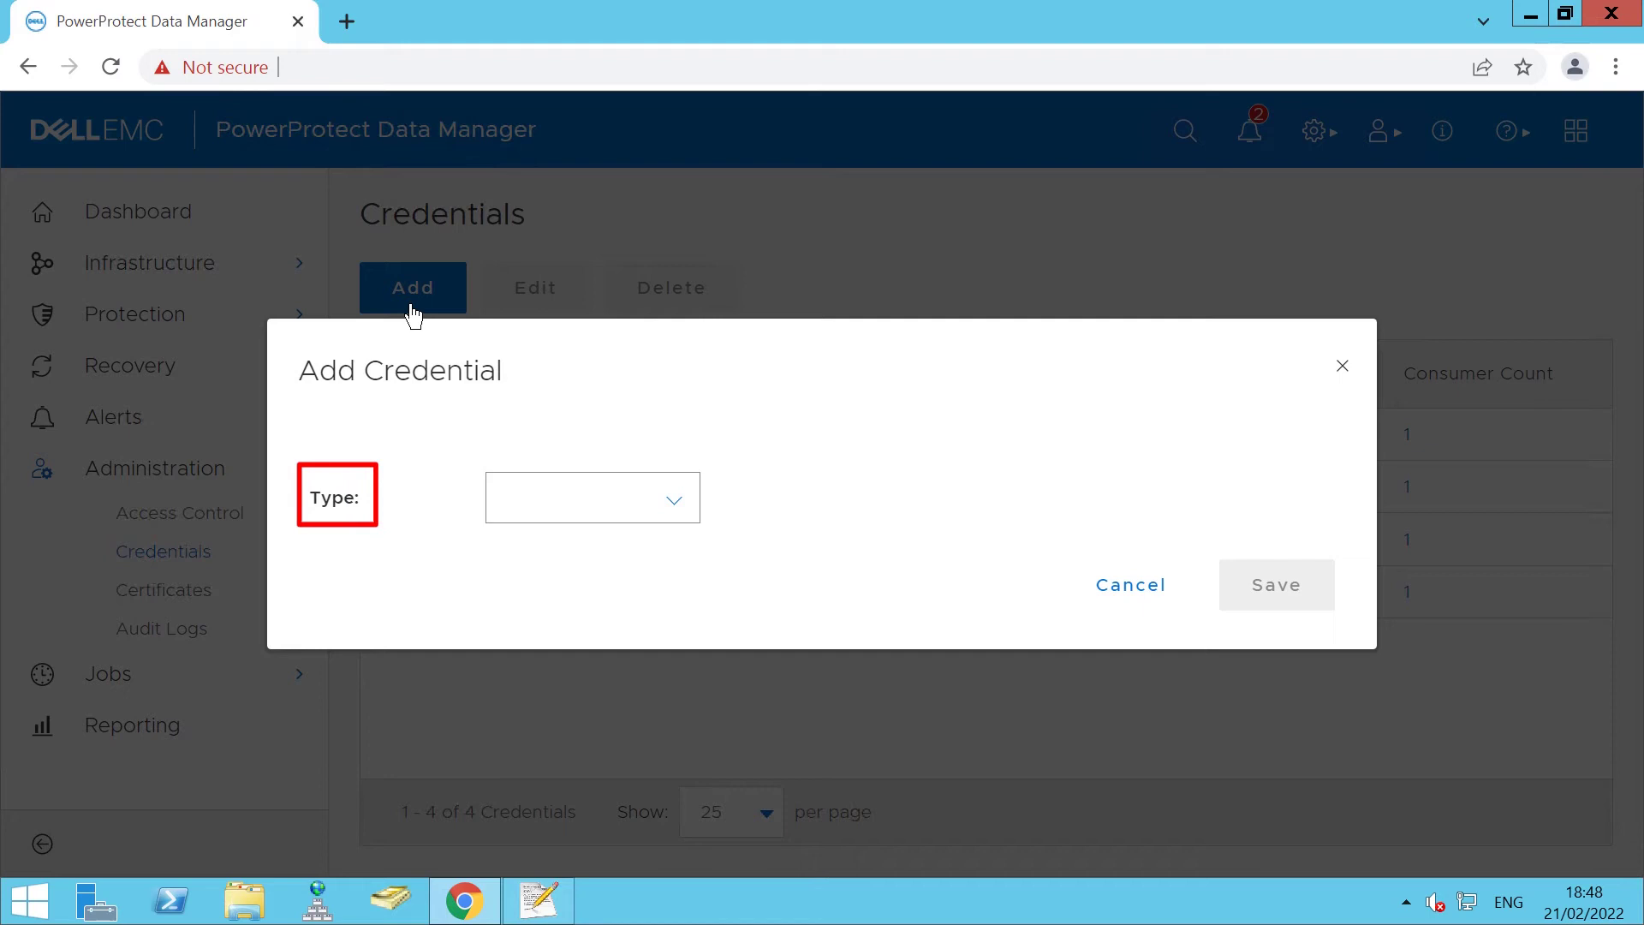
{"action": "left_click", "coordinate": [548, 495]}
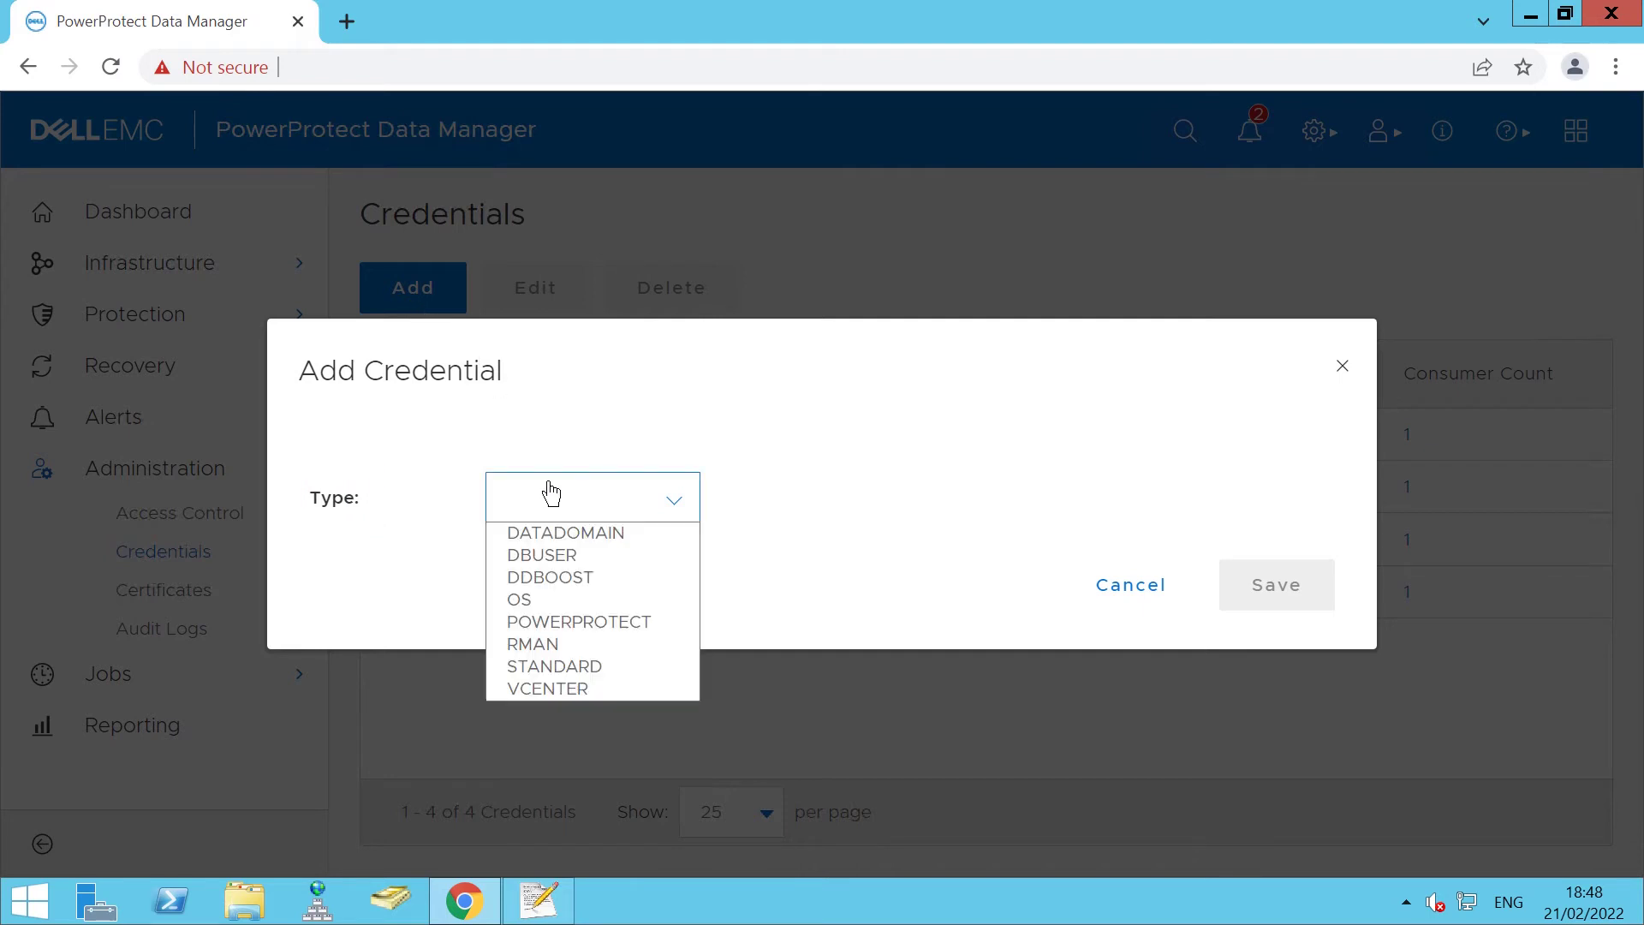
{"action": "left_click", "coordinate": [521, 600]}
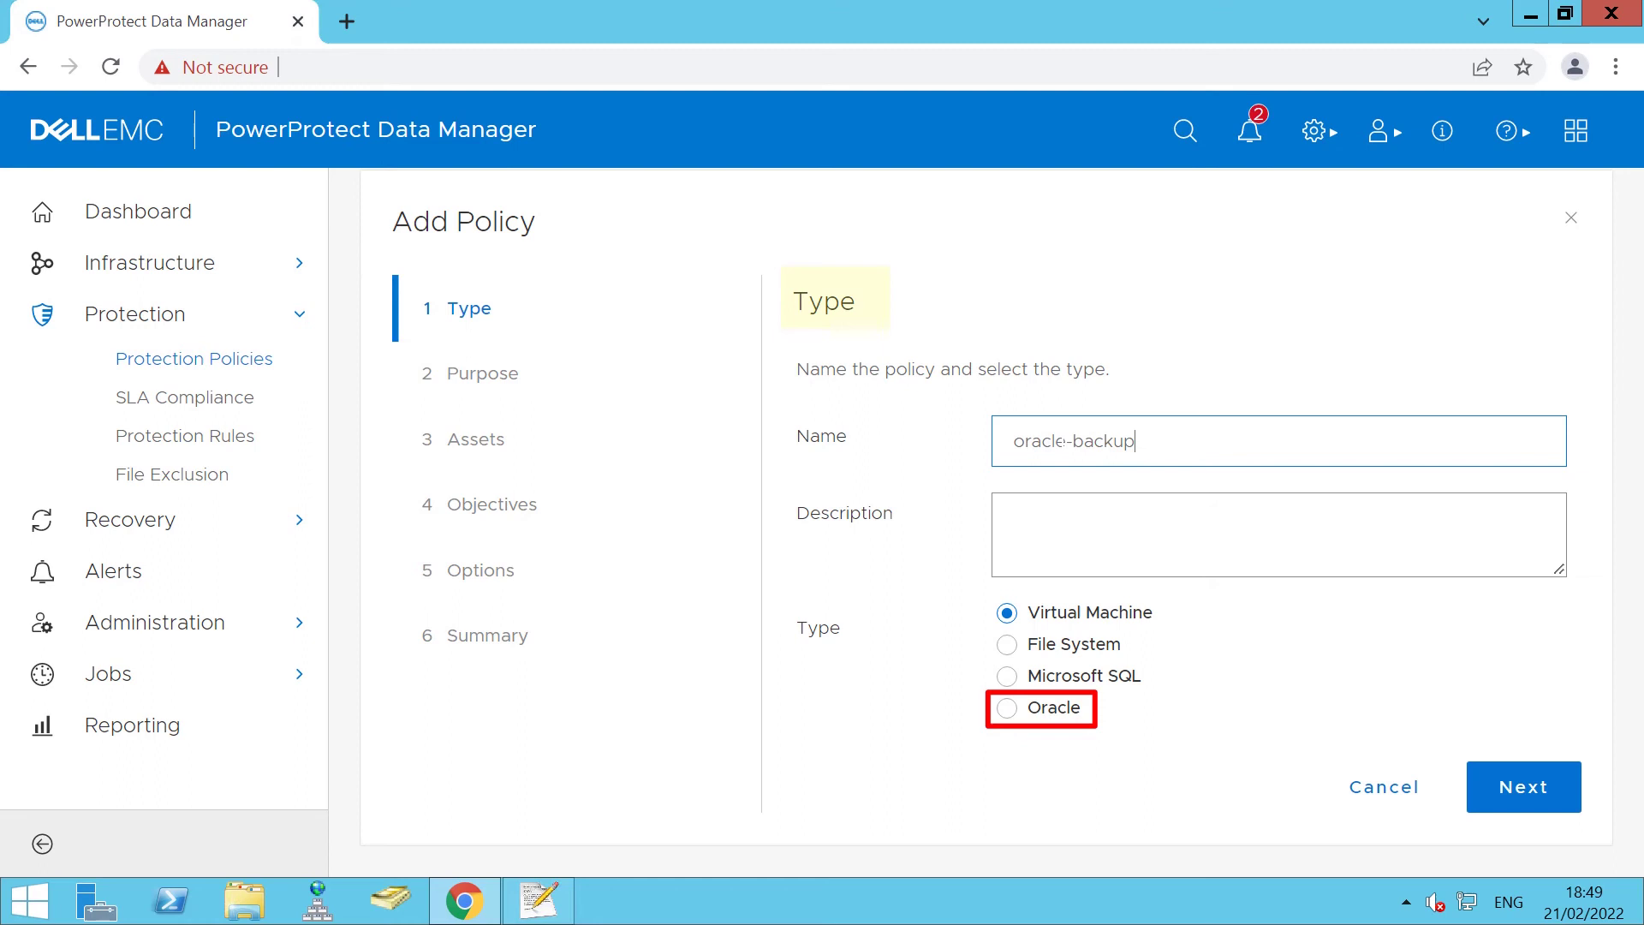
Step: Make oracle-backup an Oracle policy with centralized protection using the OS credential Oracle
{"action": "left_click", "coordinate": [1005, 708]}
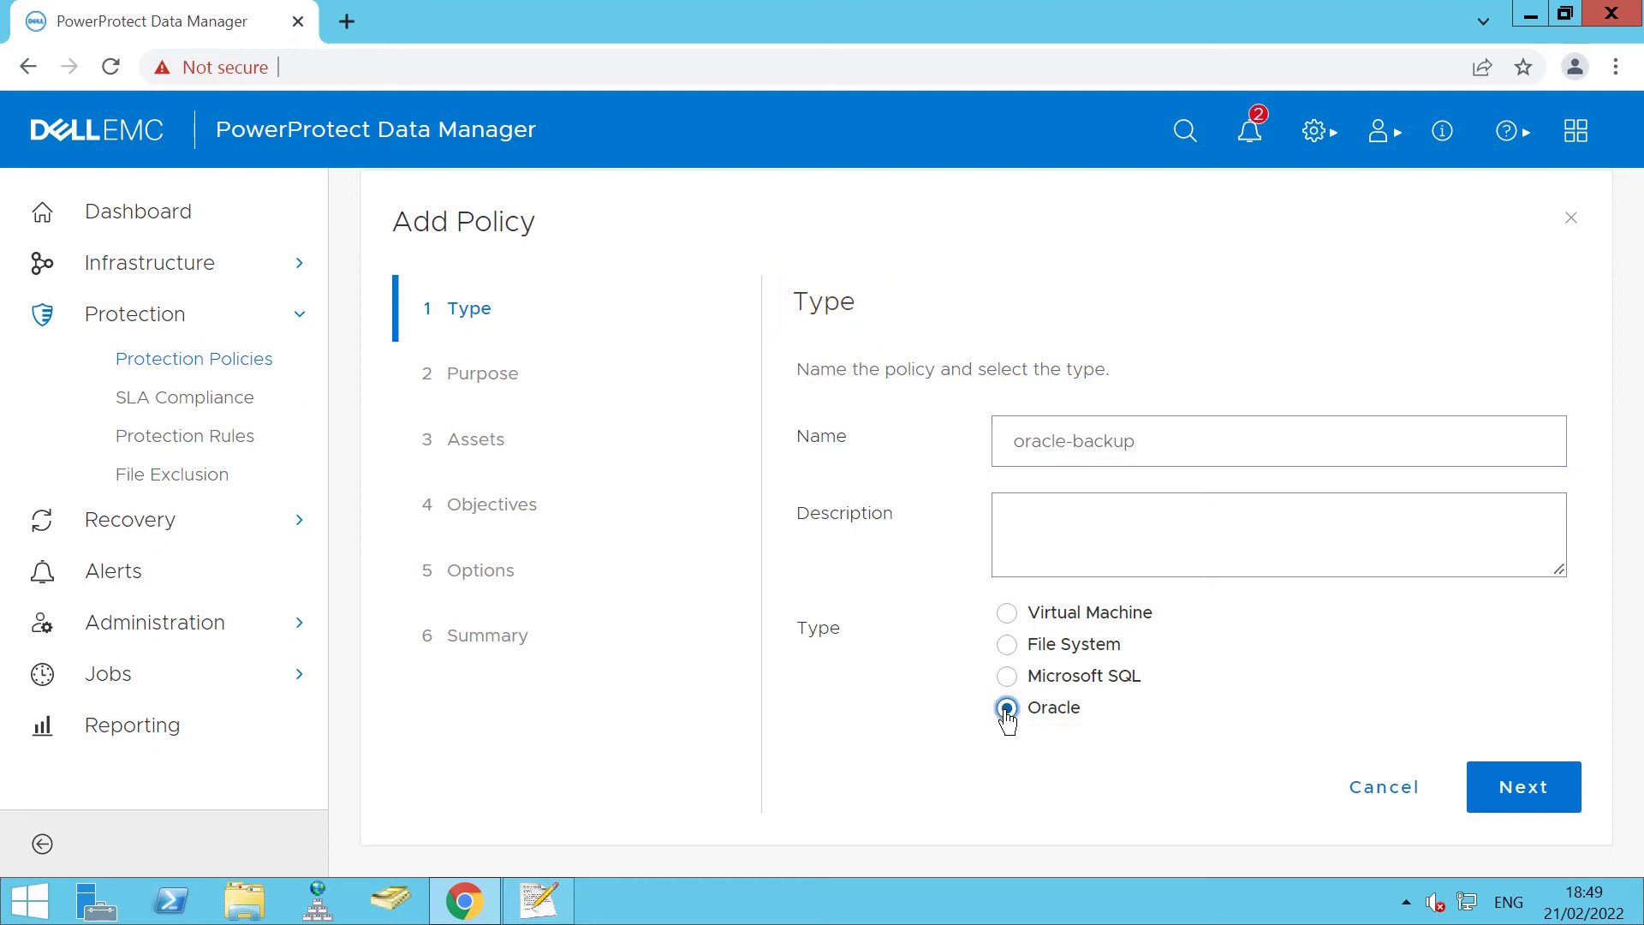
{"action": "left_click", "coordinate": [1481, 786]}
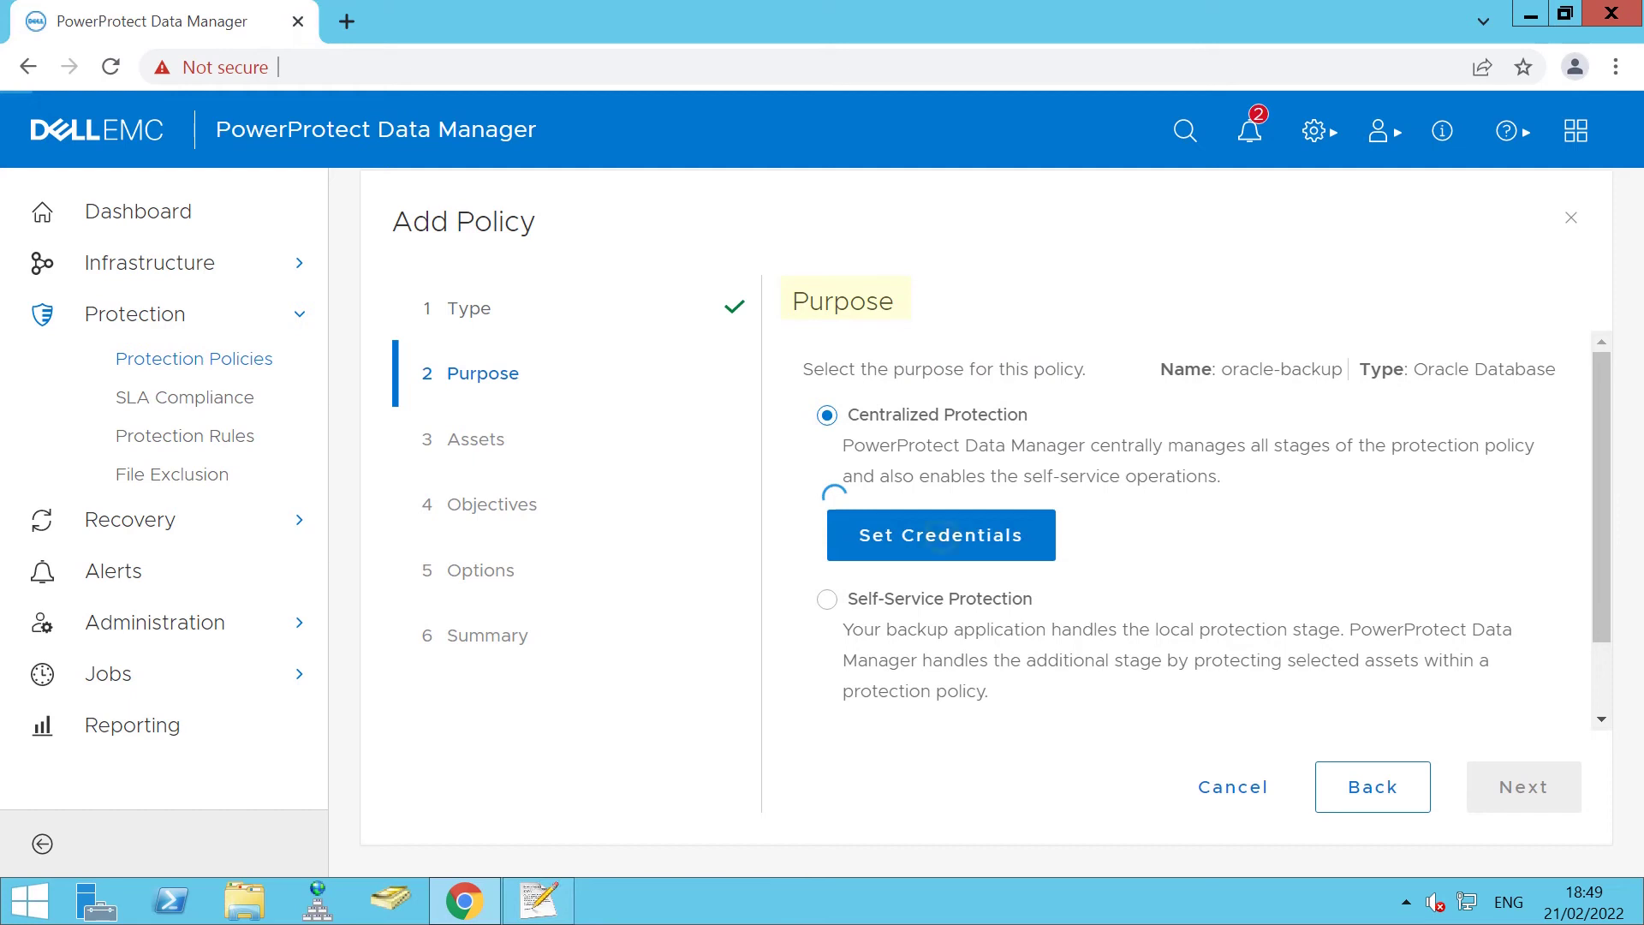
{"action": "left_click", "coordinate": [941, 535]}
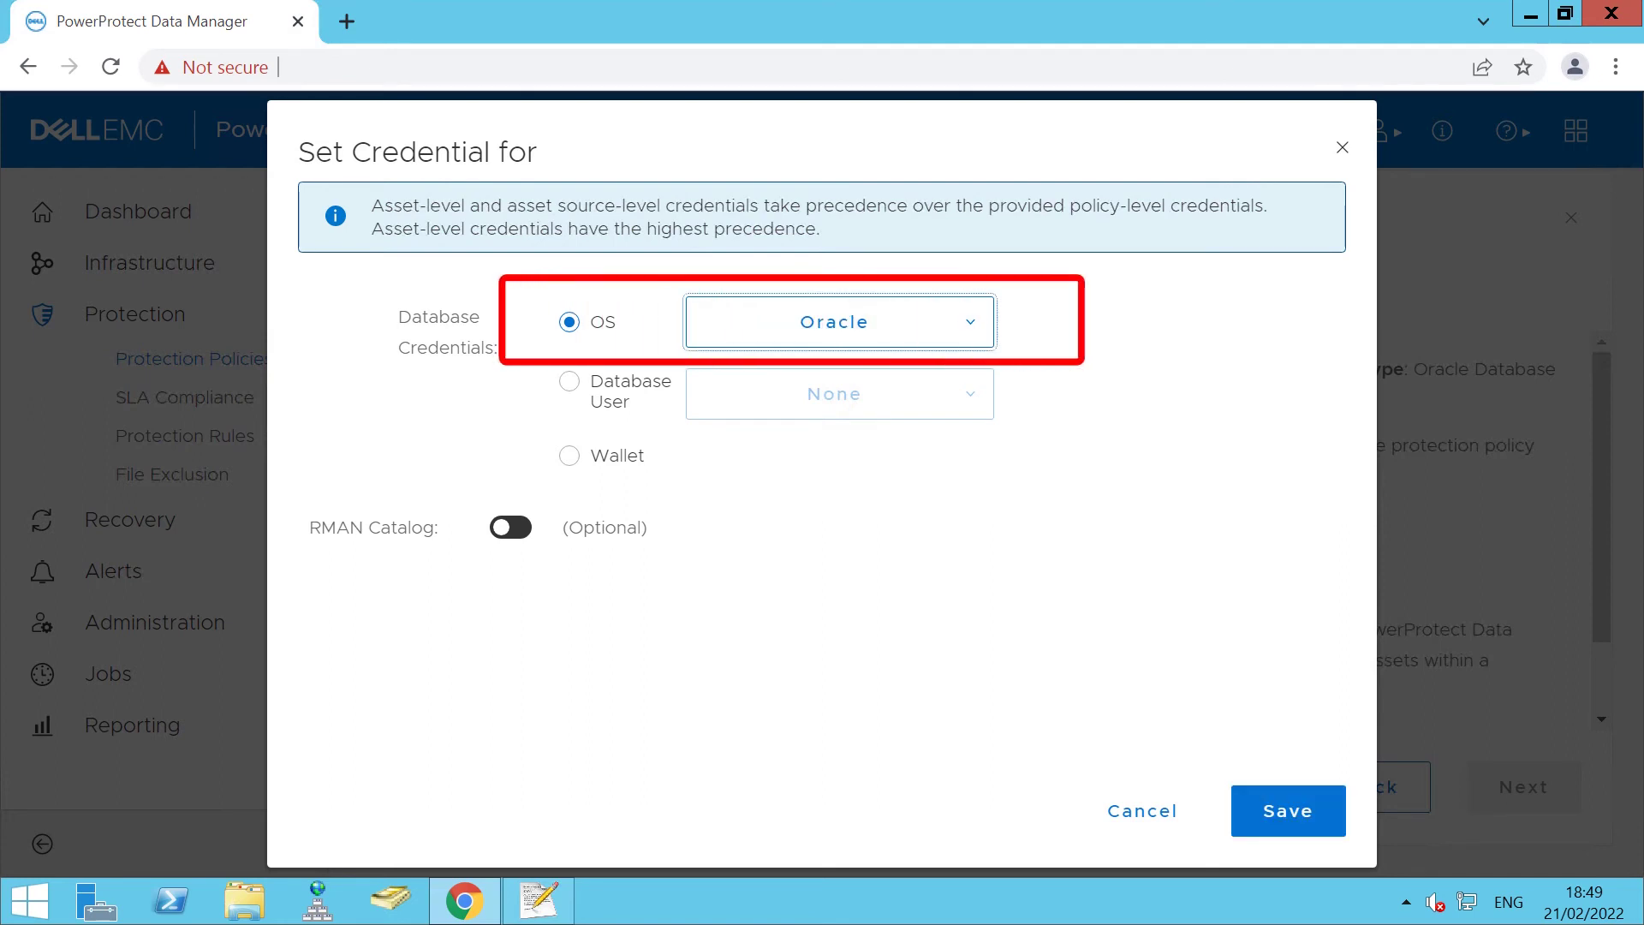
{"action": "left_click", "coordinate": [1285, 810]}
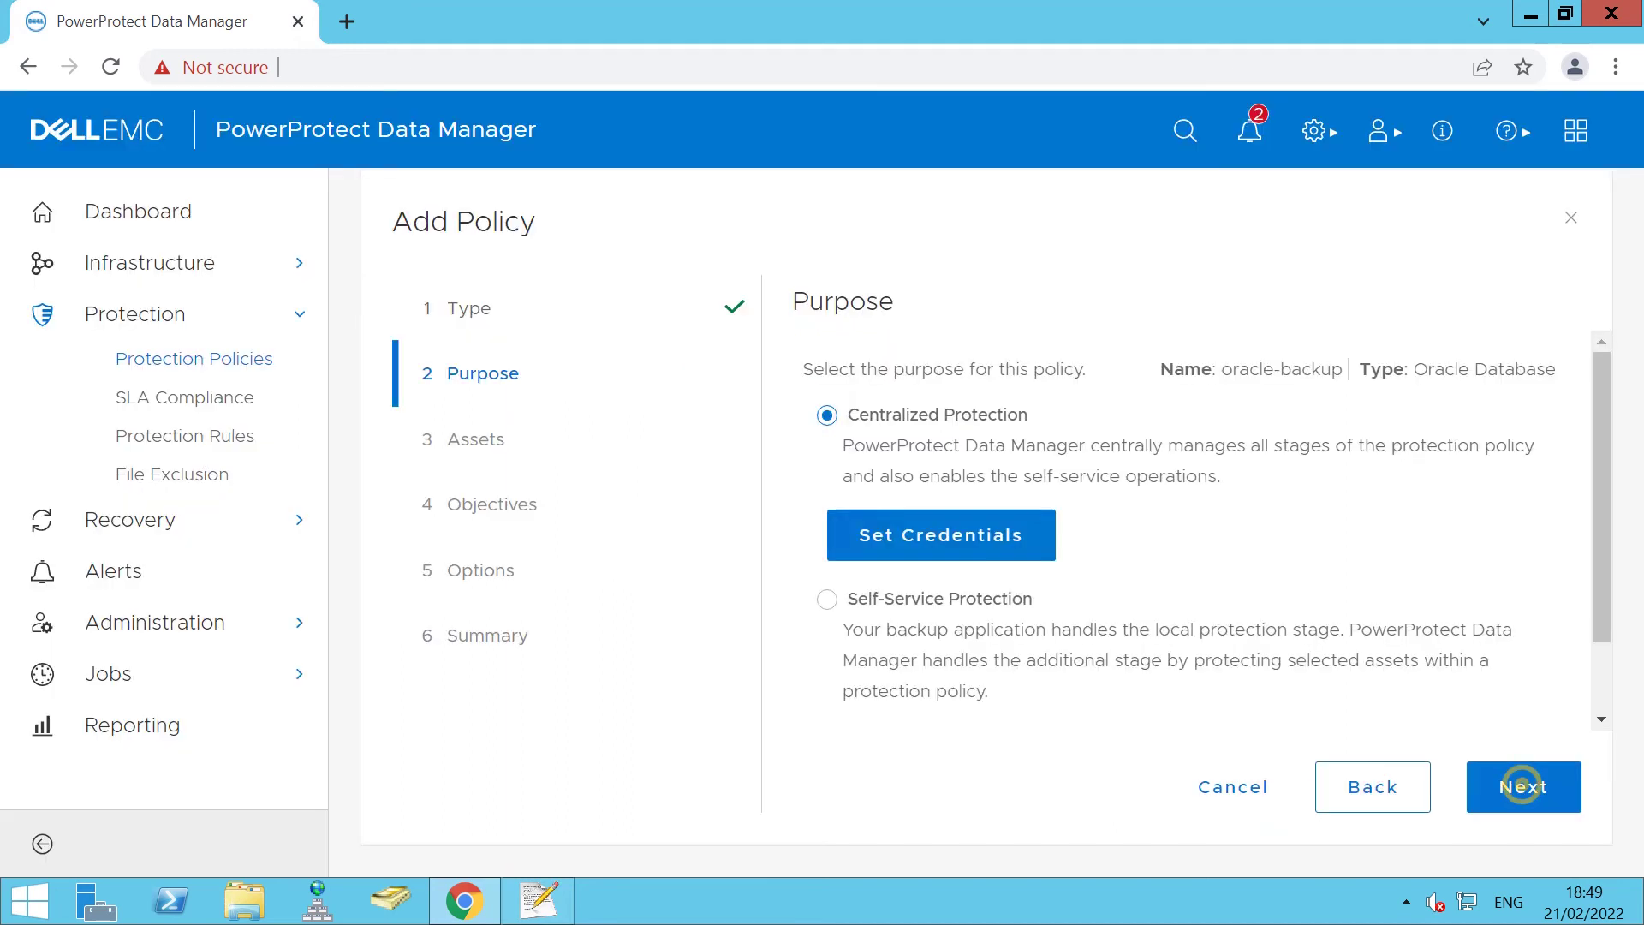
{"action": "left_click", "coordinate": [1523, 787]}
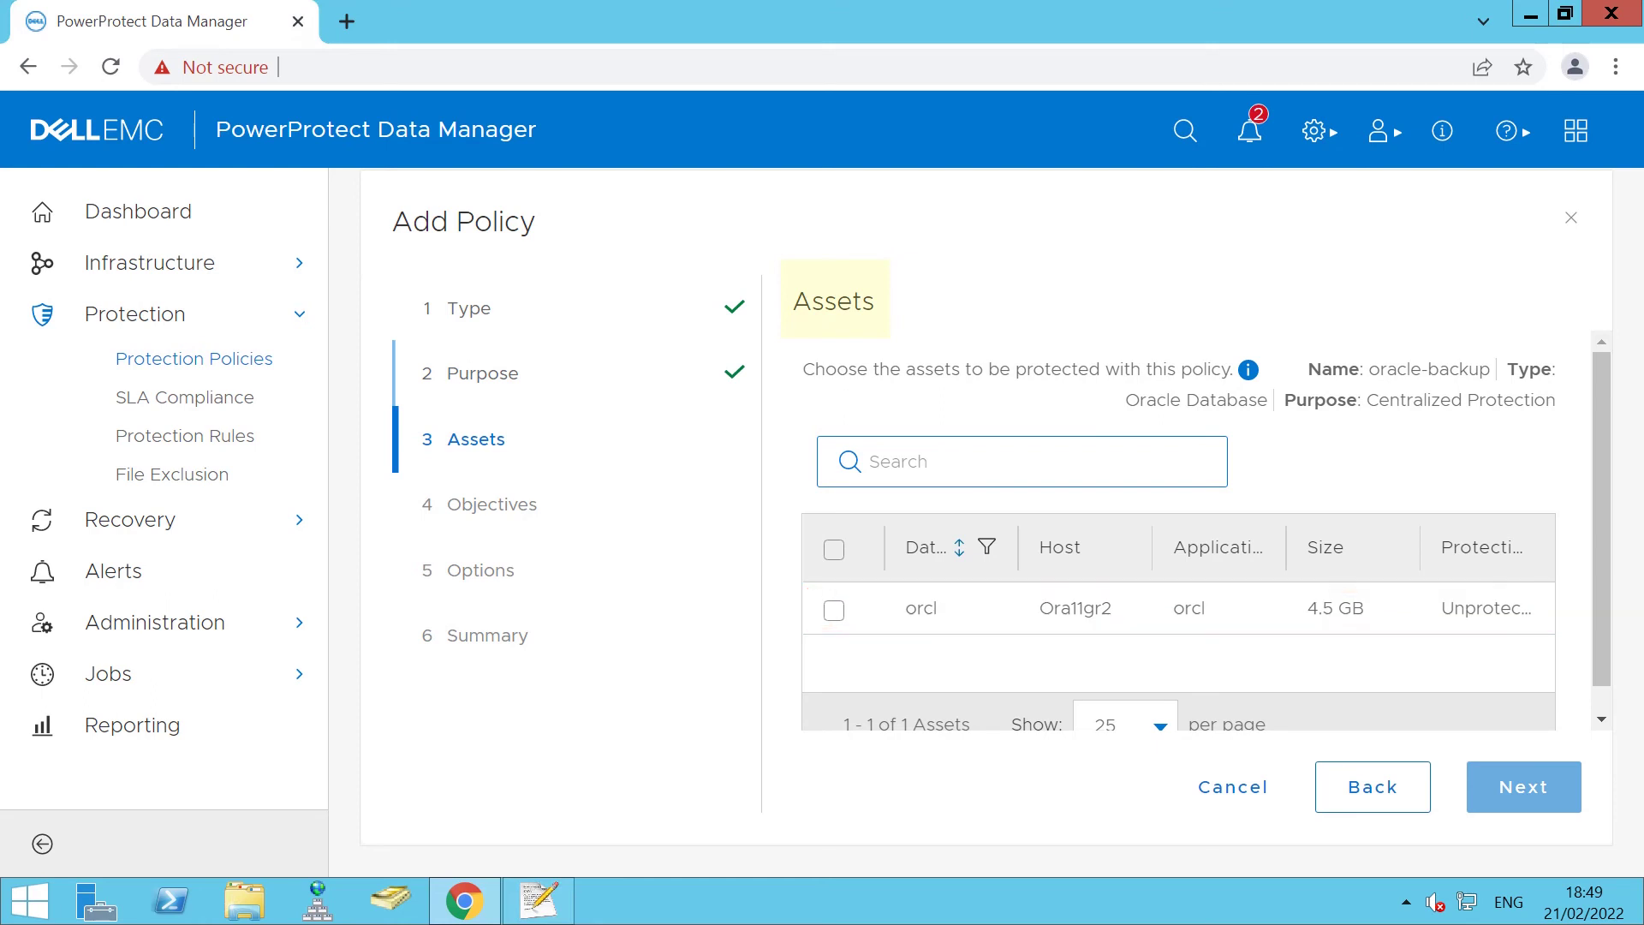
Step: Select the orcl database and add a primary backup objective retained for 1 day
{"action": "left_click", "coordinate": [834, 610]}
{"action": "left_click", "coordinate": [1522, 786]}
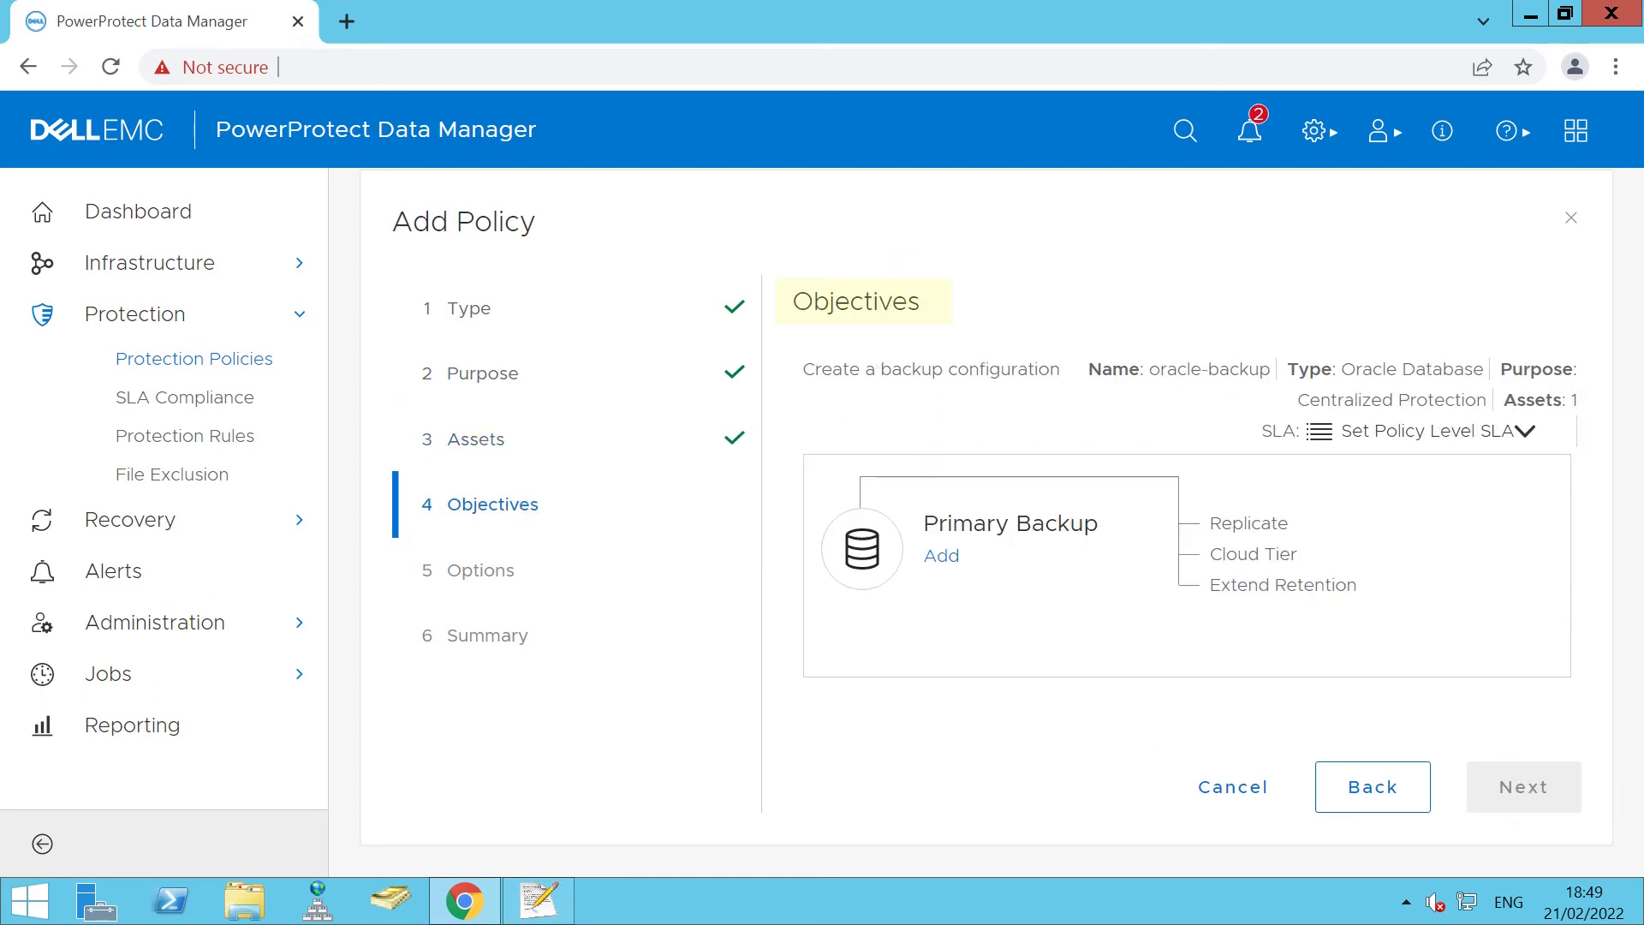
{"action": "left_click", "coordinate": [948, 558]}
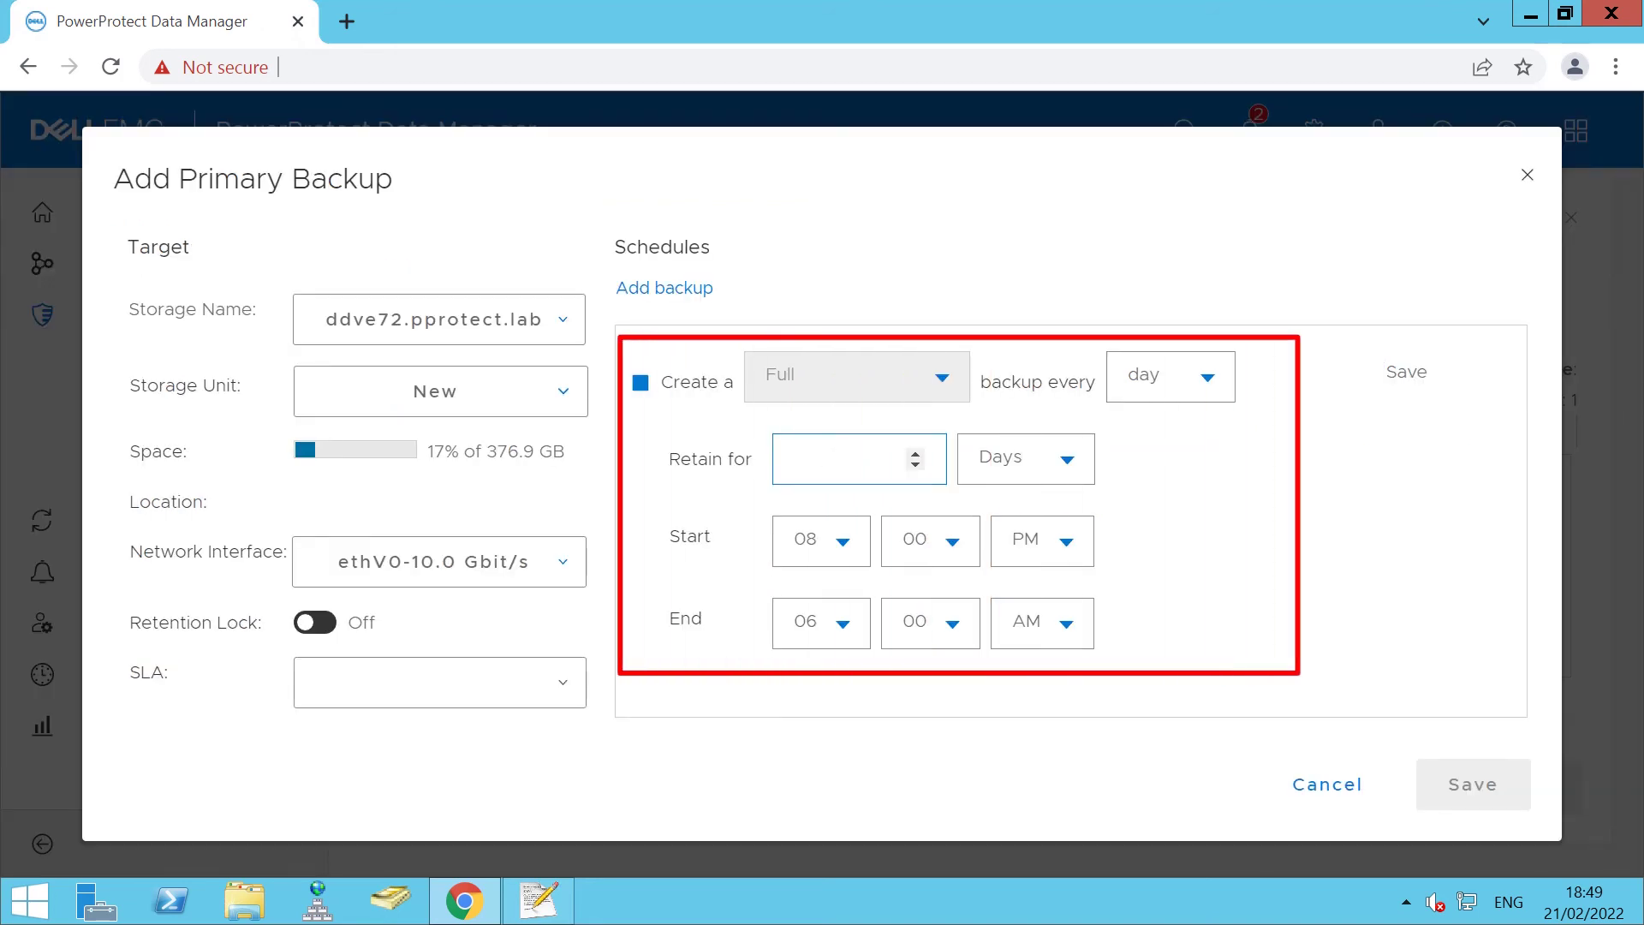
{"action": "type", "text": "1"}
{"action": "left_click", "coordinate": [1471, 783]}
Step: Keep the Do not delete option, review the summary, and finish the policy
{"action": "left_click", "coordinate": [1520, 786]}
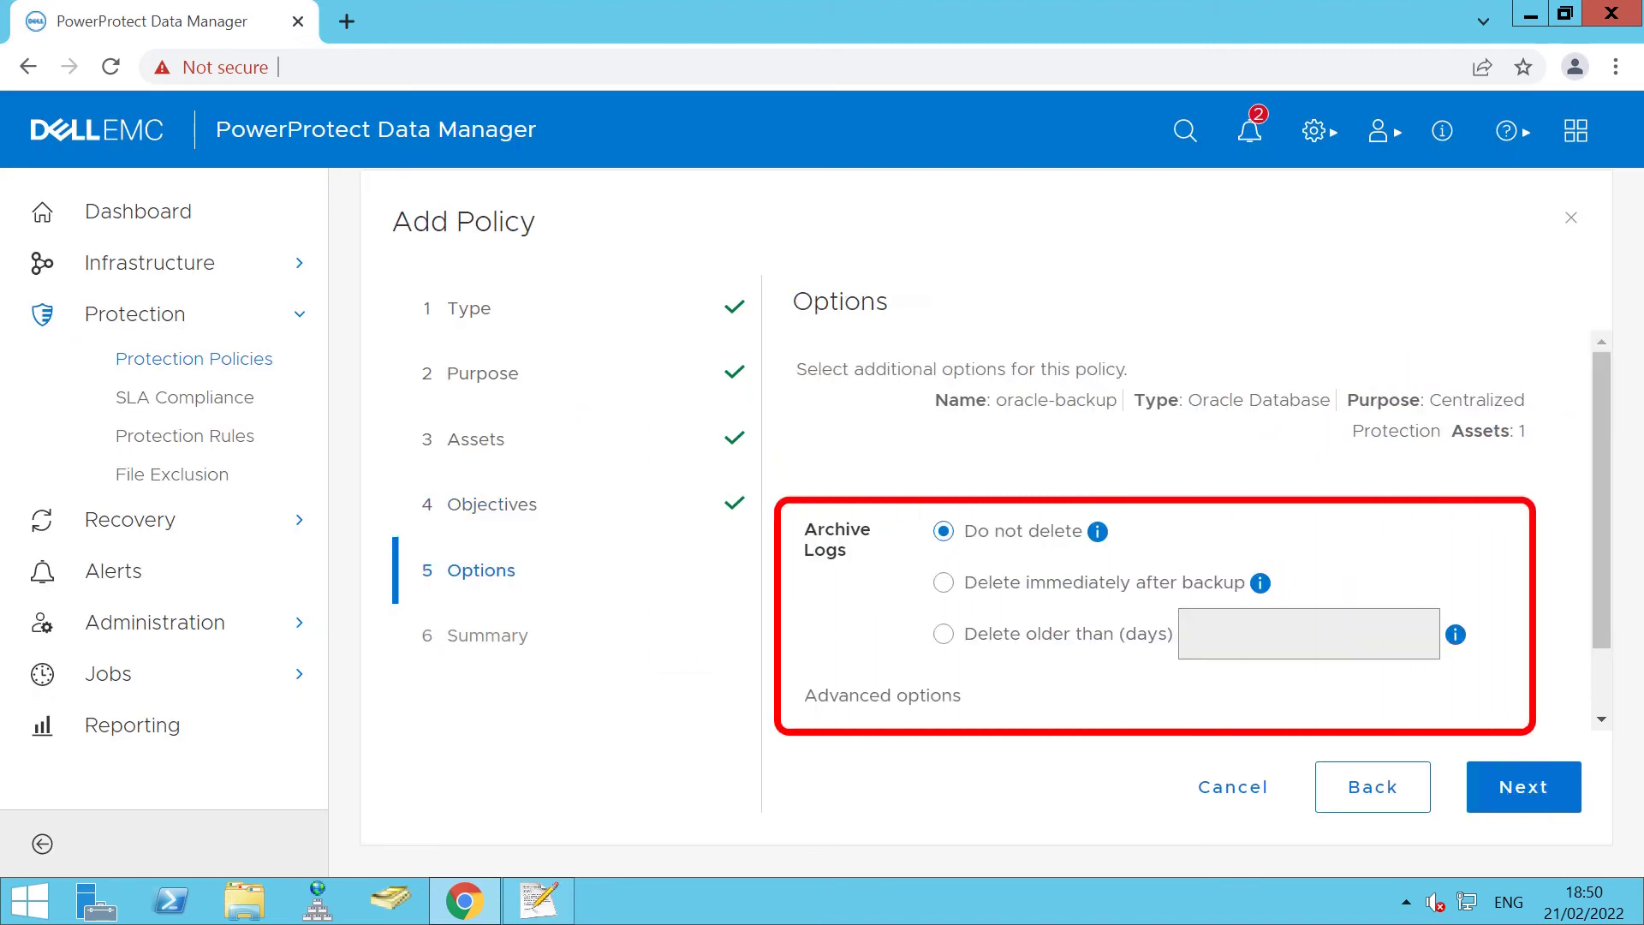
{"action": "left_click", "coordinate": [1520, 787]}
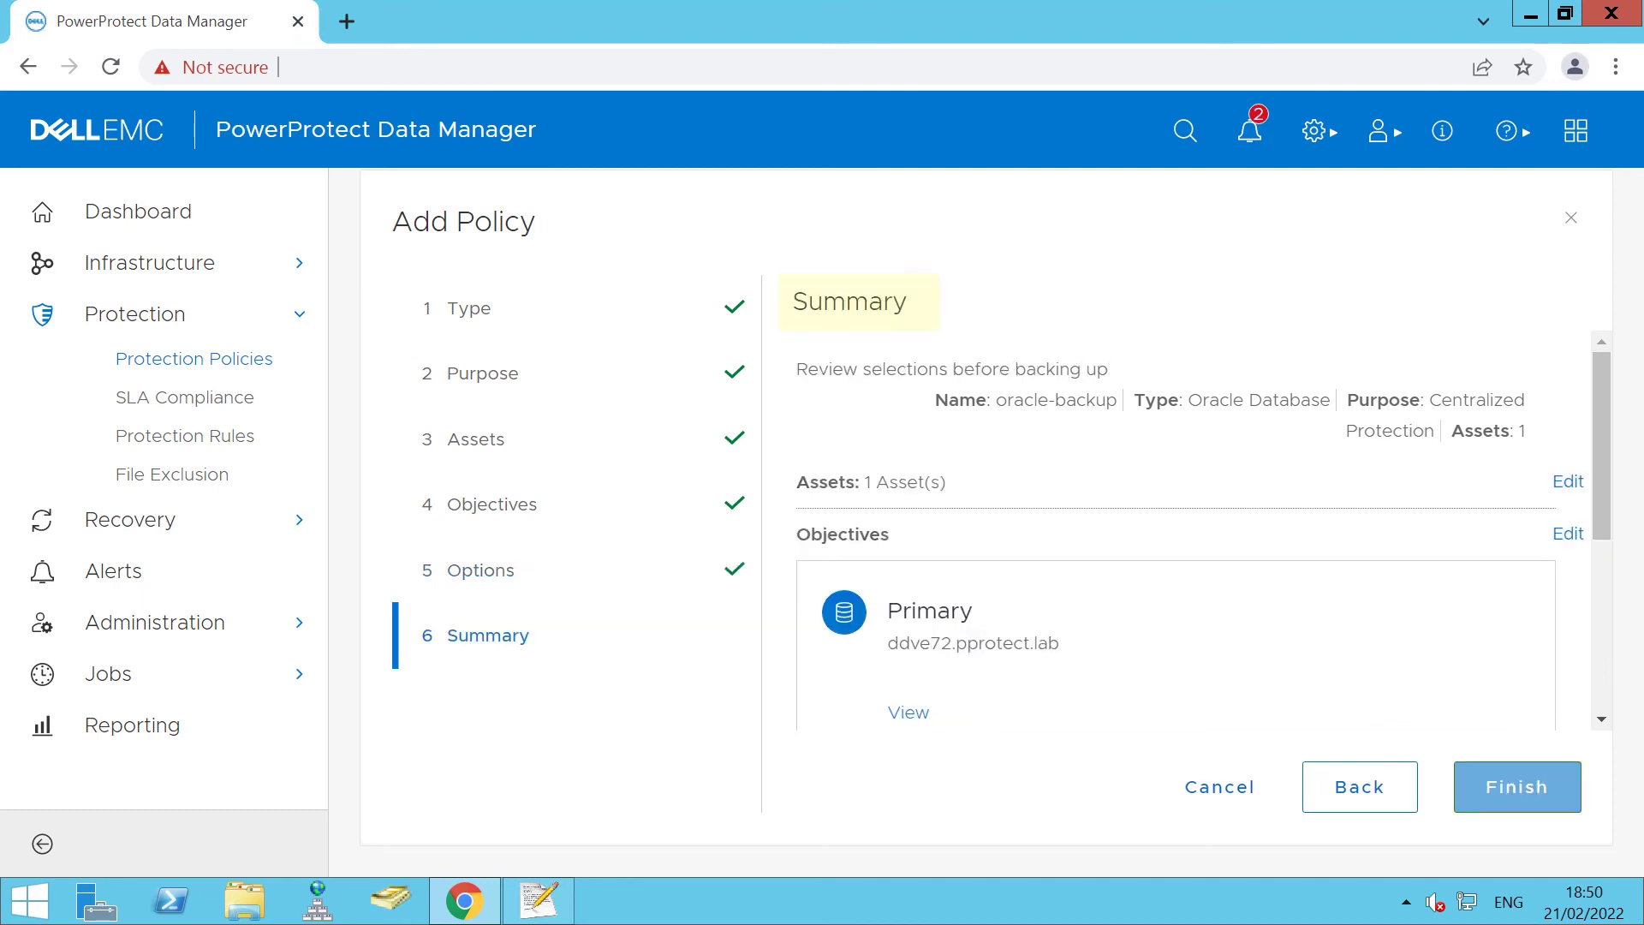
{"action": "left_click", "coordinate": [1517, 788]}
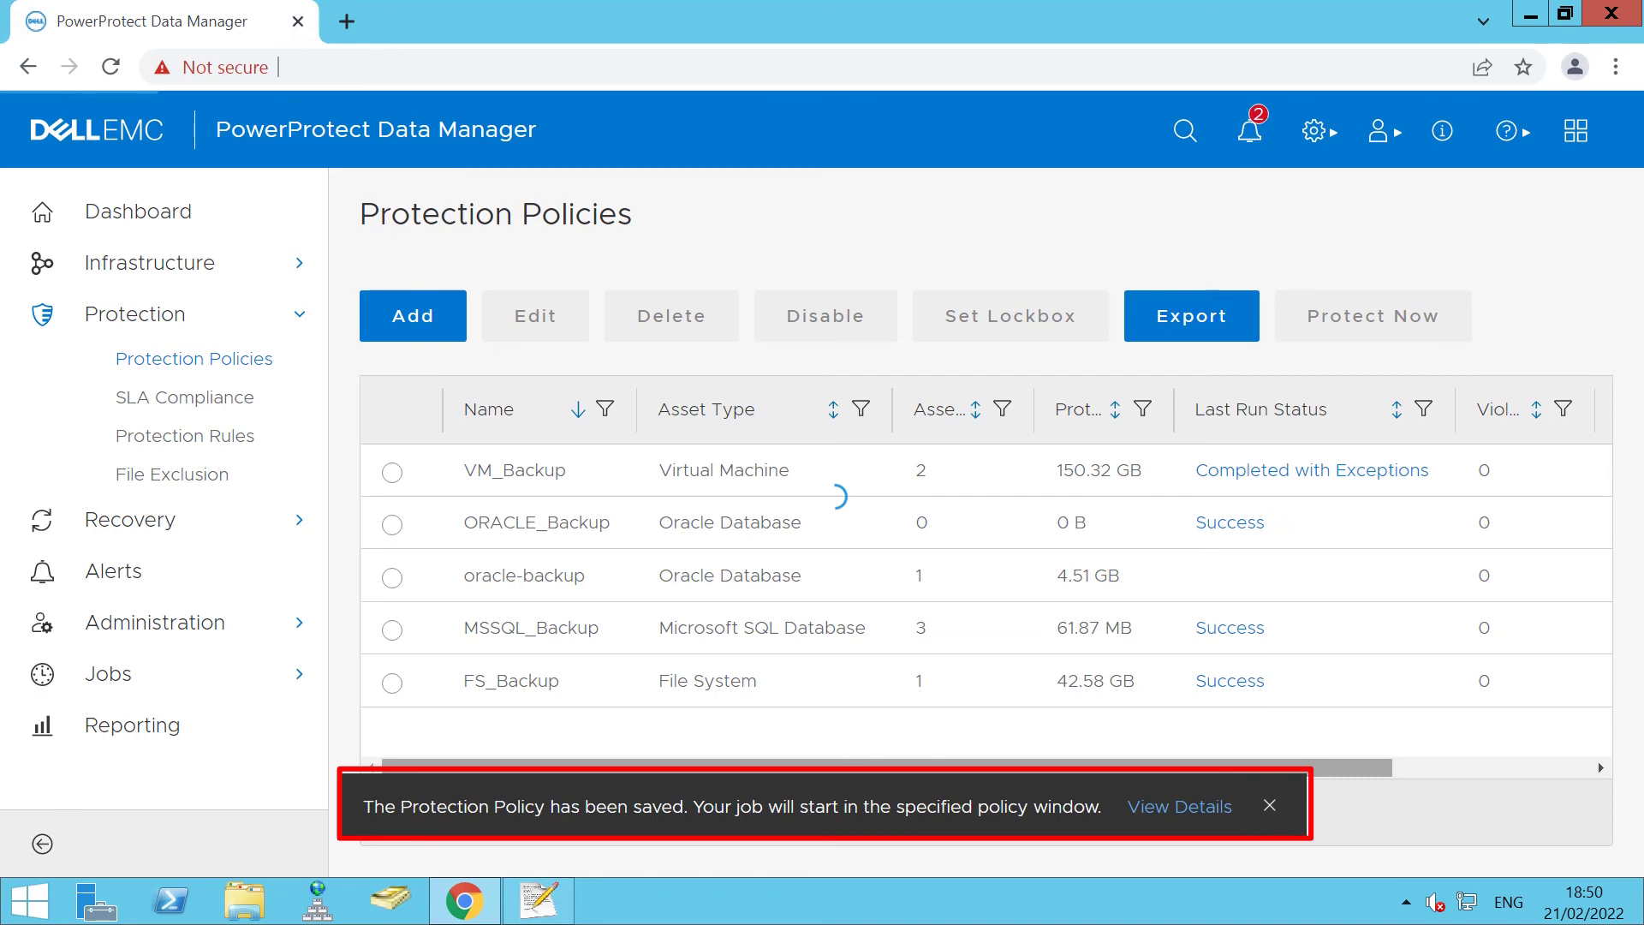
Step: View details of the Configuring Oracle Databases job from the saved-policy notification
{"action": "left_click", "coordinate": [1180, 805]}
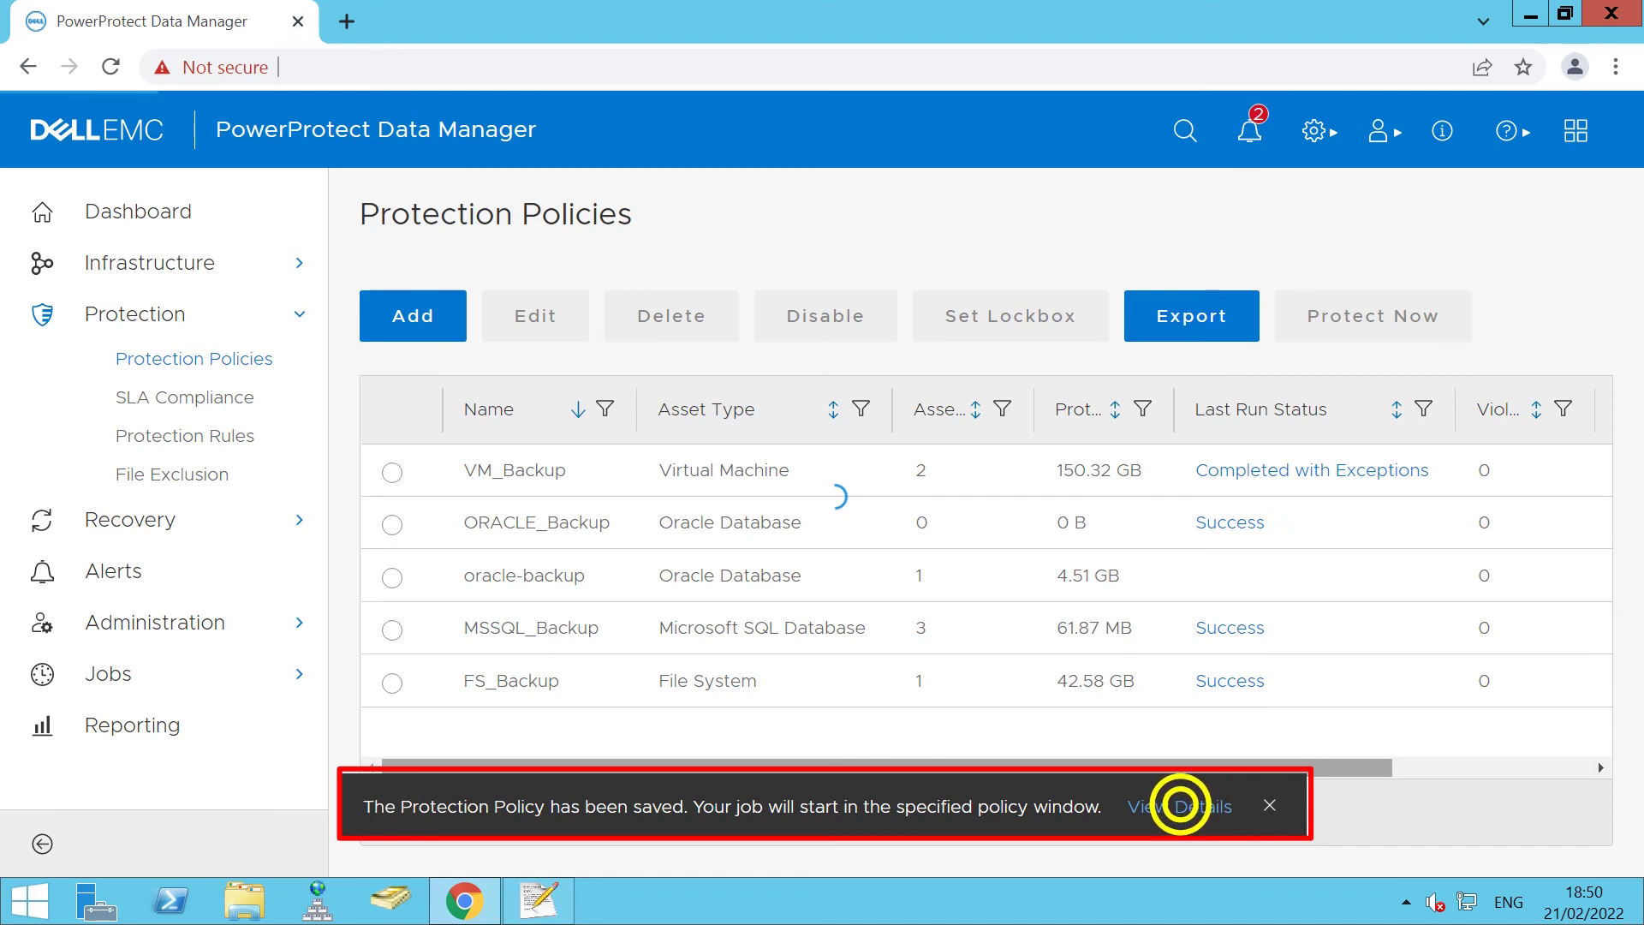